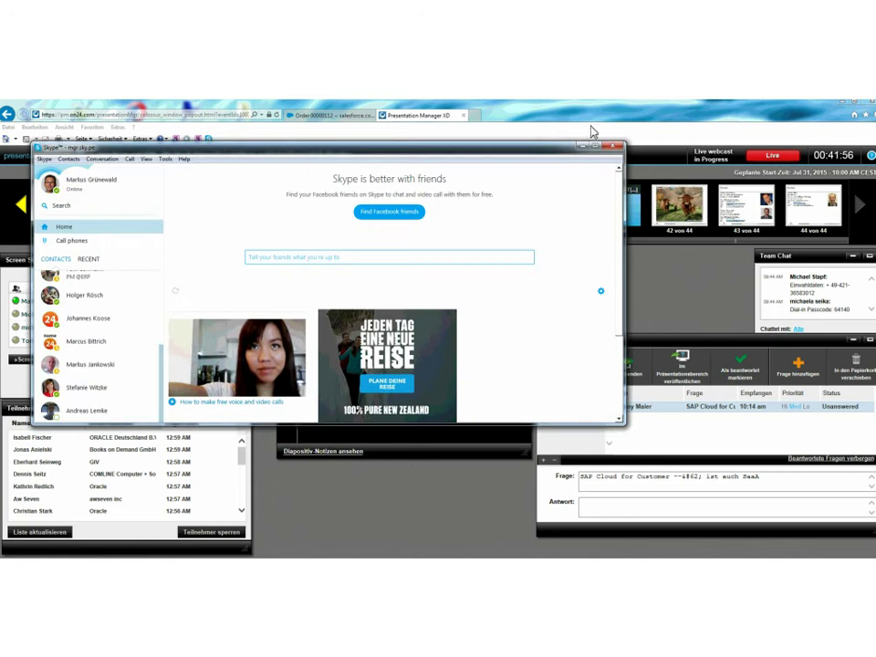
Put Skype away, switch to Salesforce and open the most recently created order from the Orders home
click(584, 146)
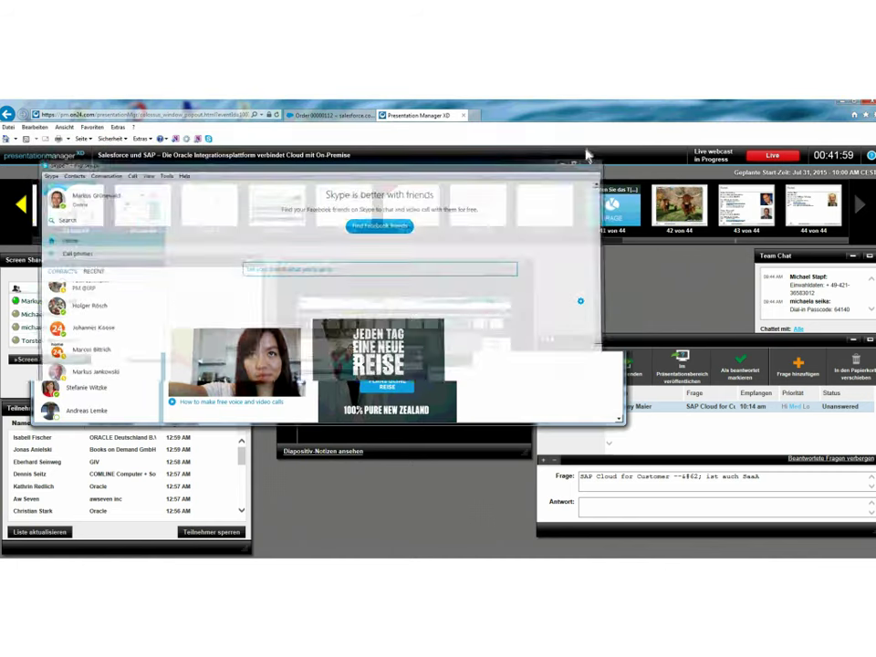
mouse_move(107, 555)
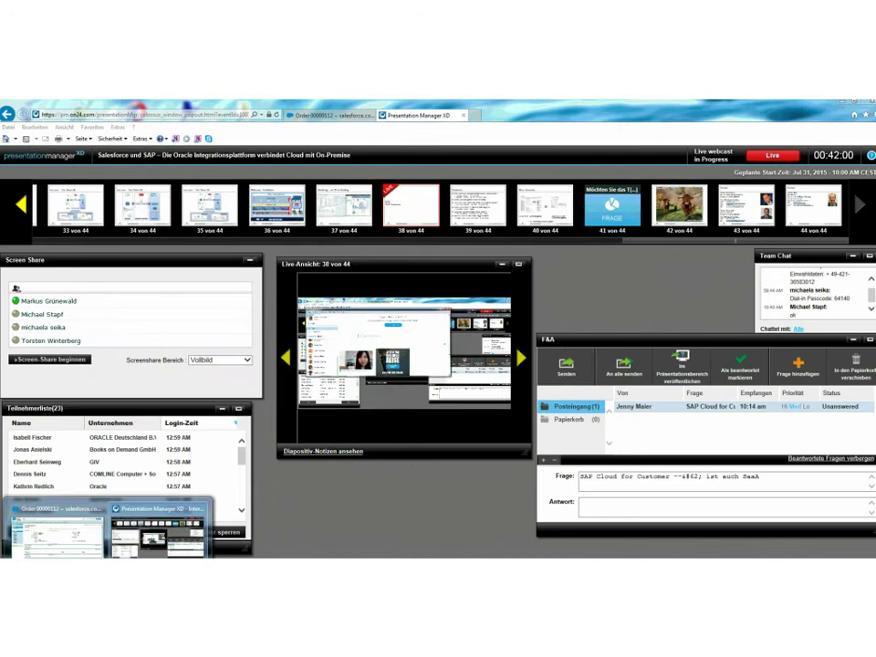
click(43, 521)
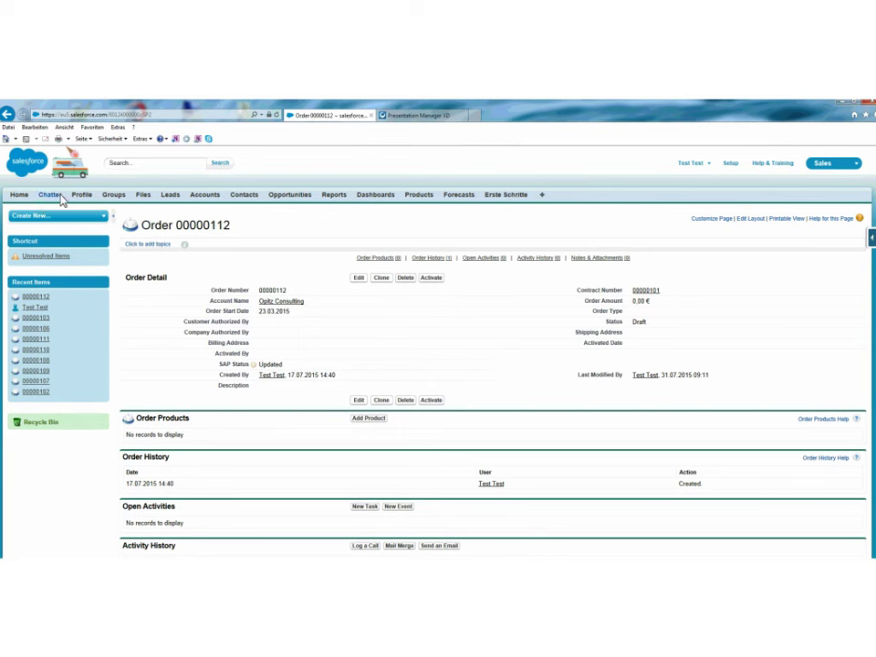
click(543, 199)
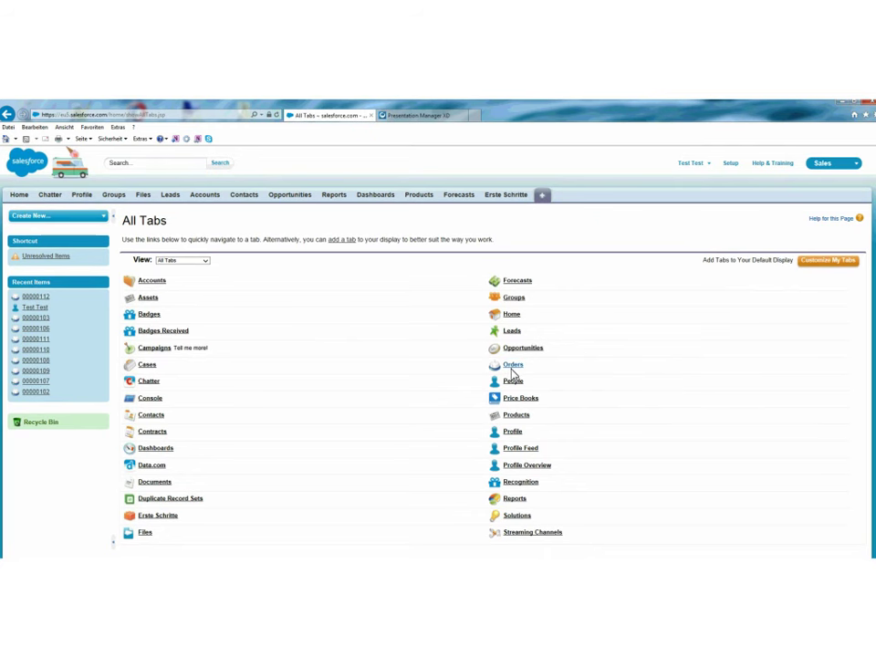
click(512, 366)
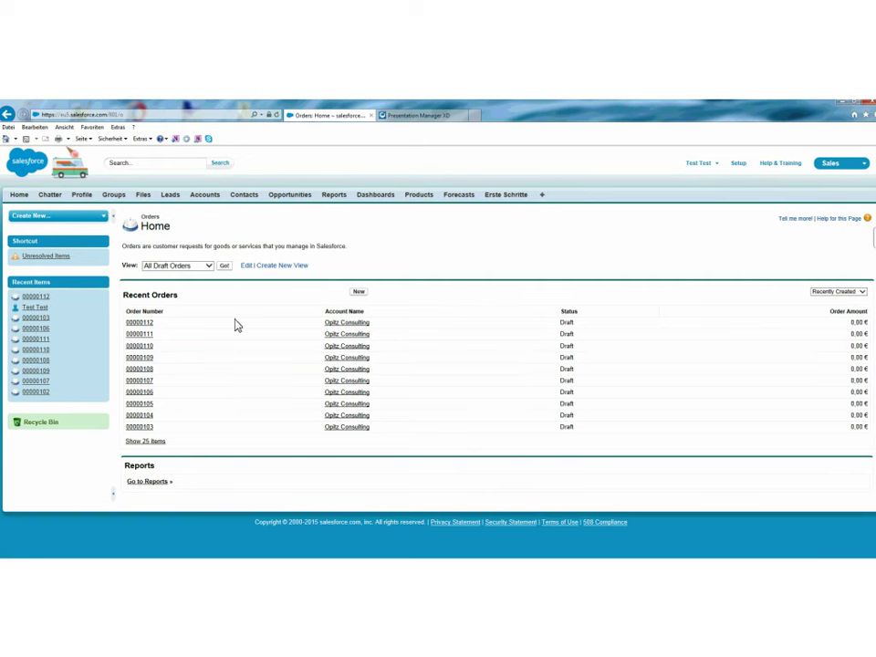
click(139, 325)
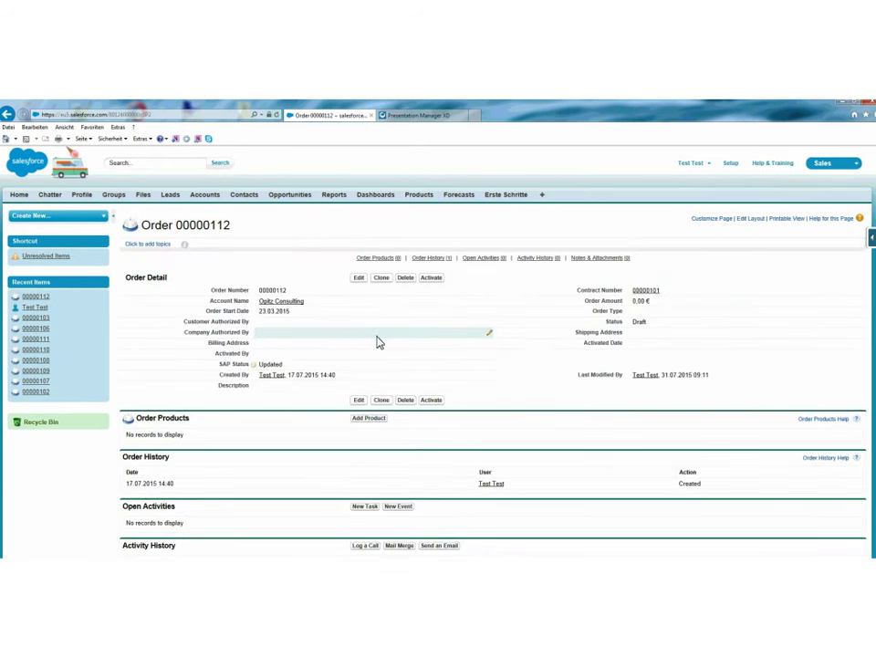
Clone the order and save the copy with all its values kept
mouse_move(363, 281)
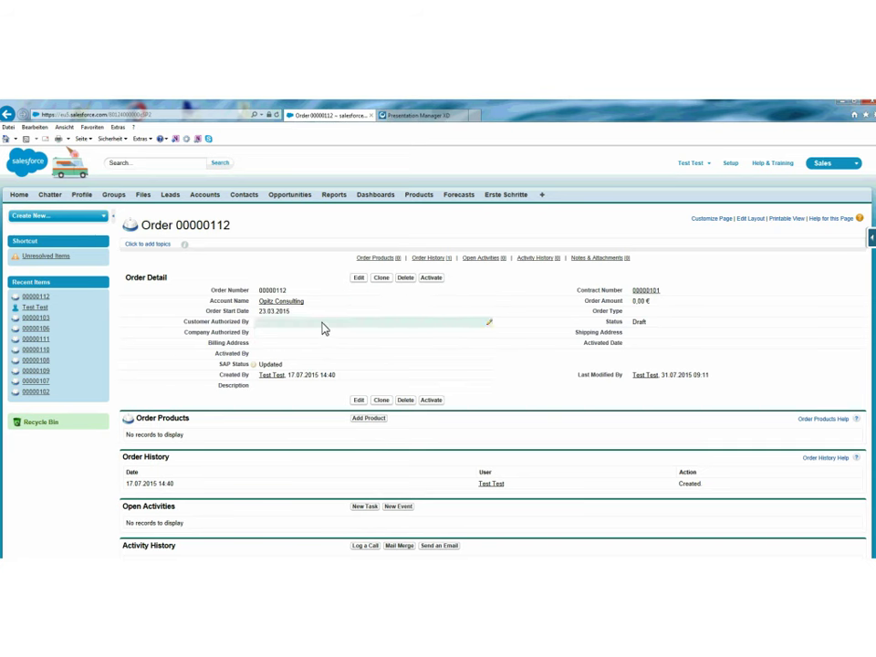
click(381, 277)
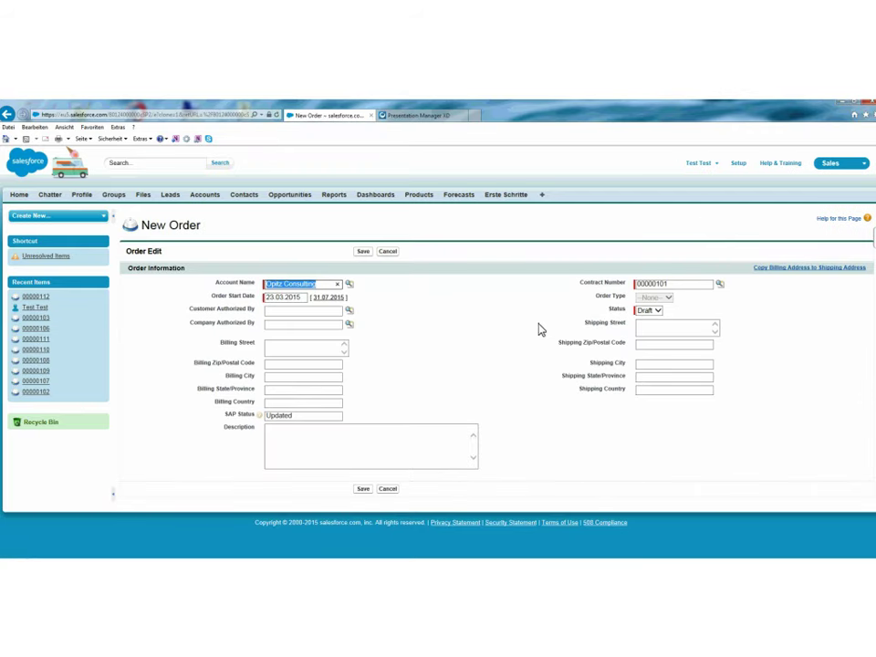
click(363, 491)
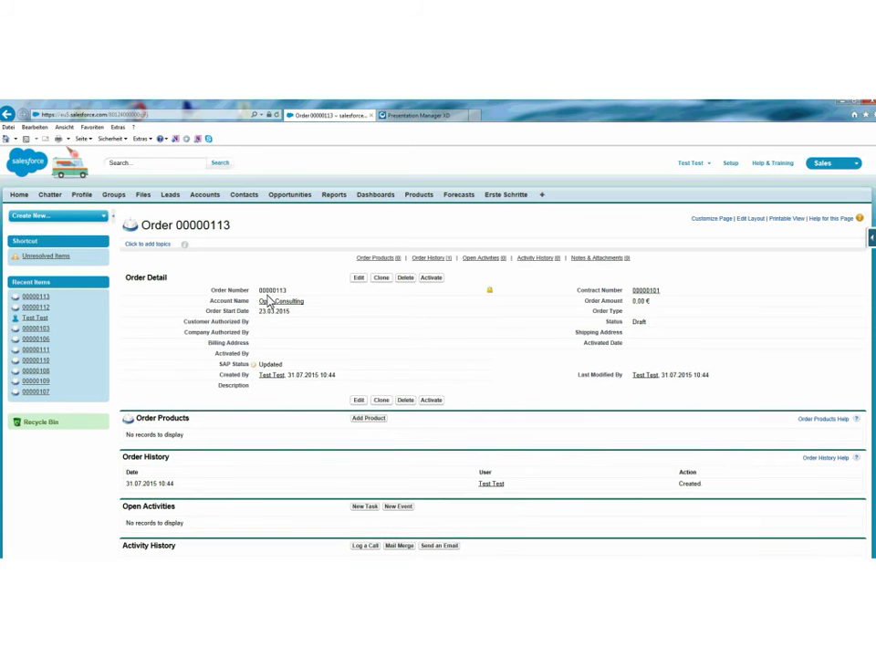
Clear the SAP Status field of the cloned order and save the record
double_click(286, 369)
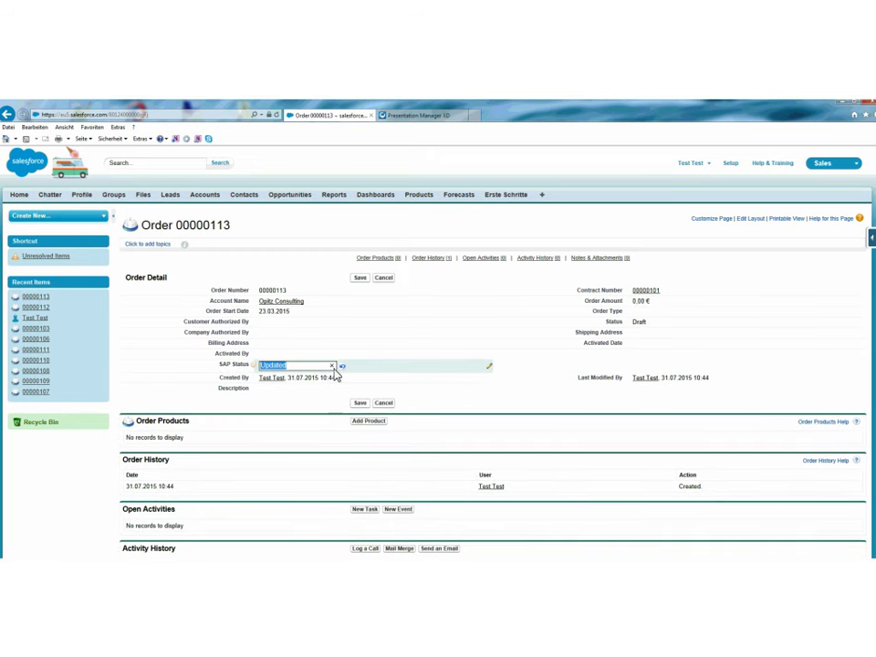
click(332, 365)
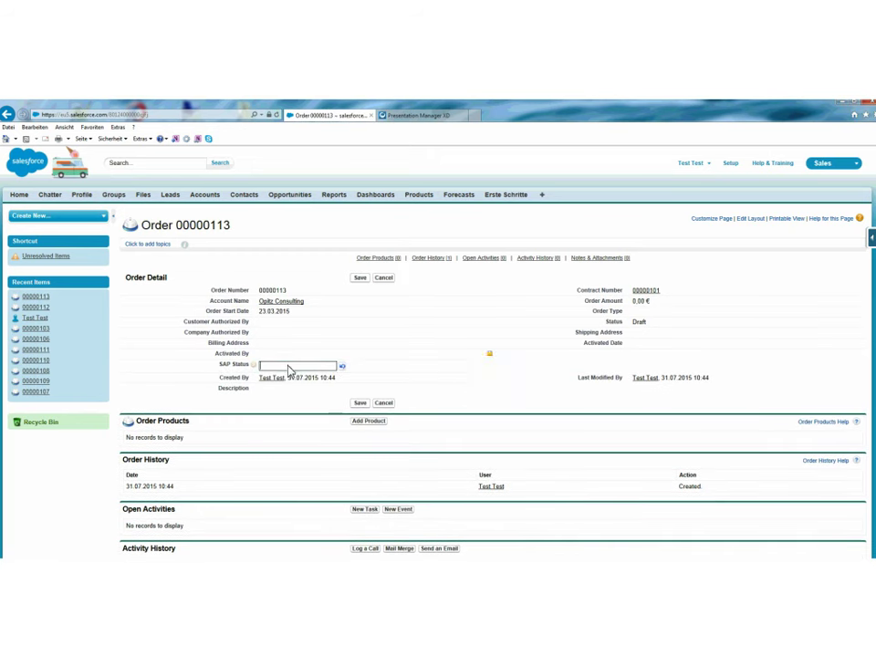
click(359, 278)
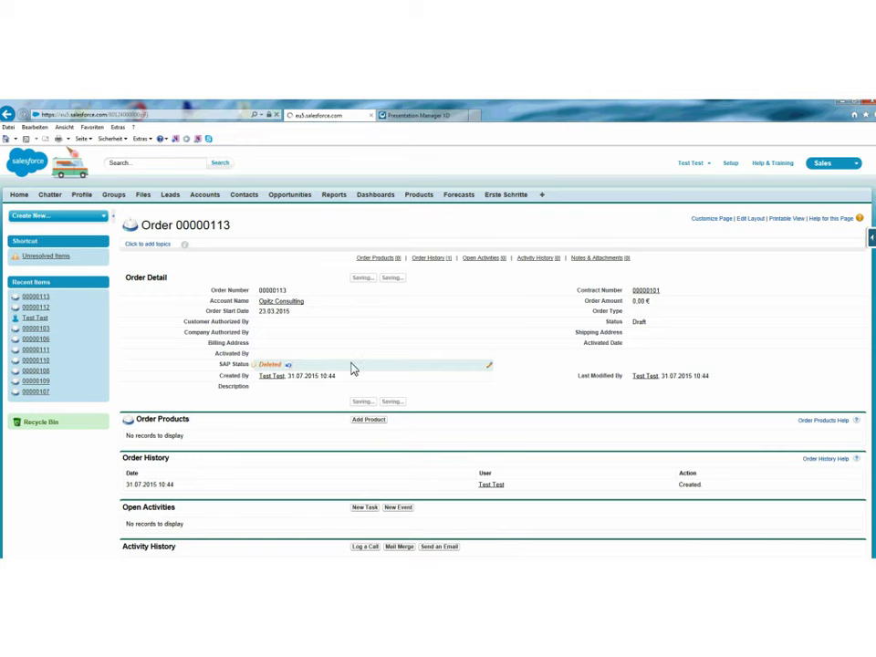
Open the Developer Console and run the query for orders where SAP_Status__c = 'Updated'
click(707, 167)
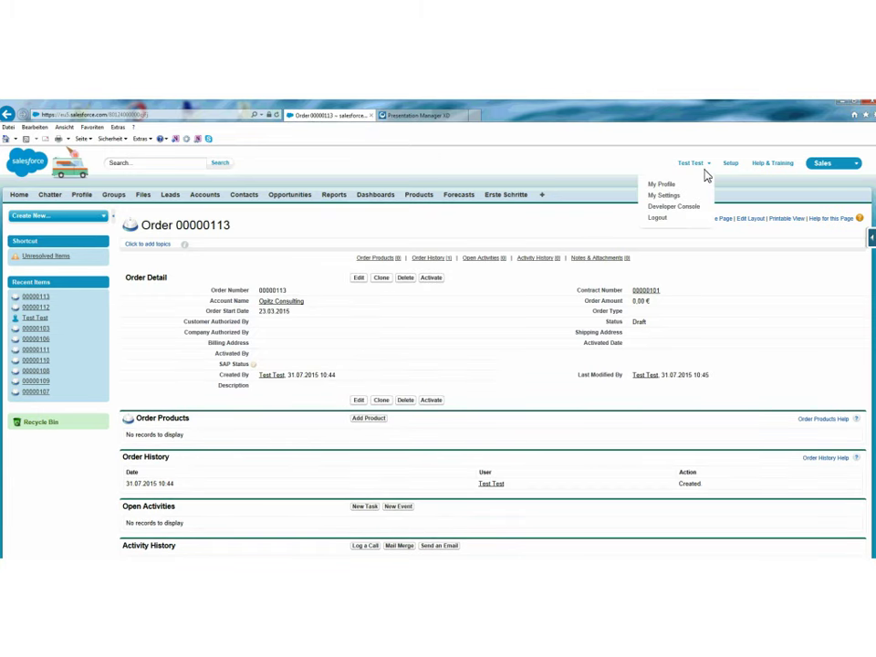
click(673, 211)
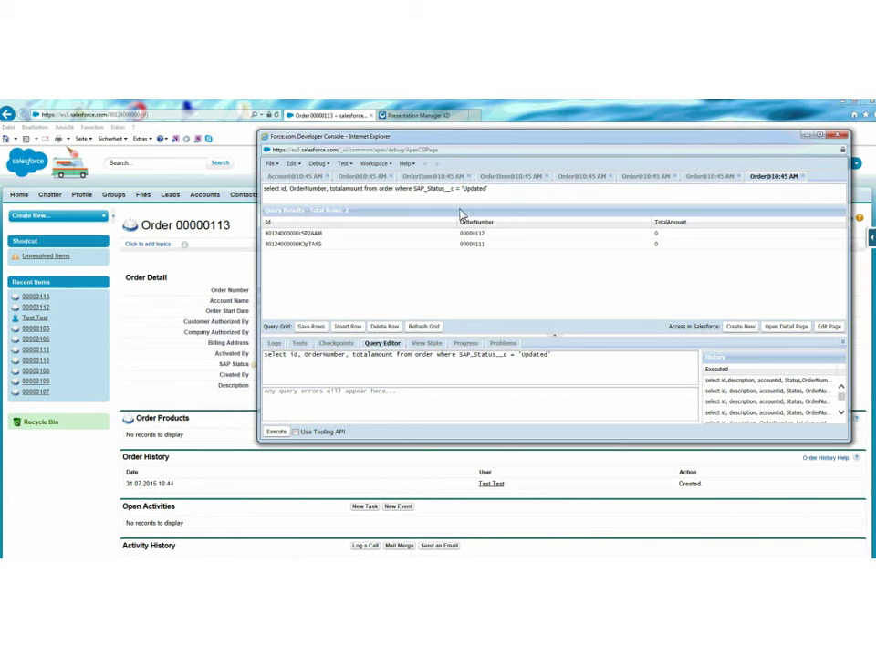
click(802, 176)
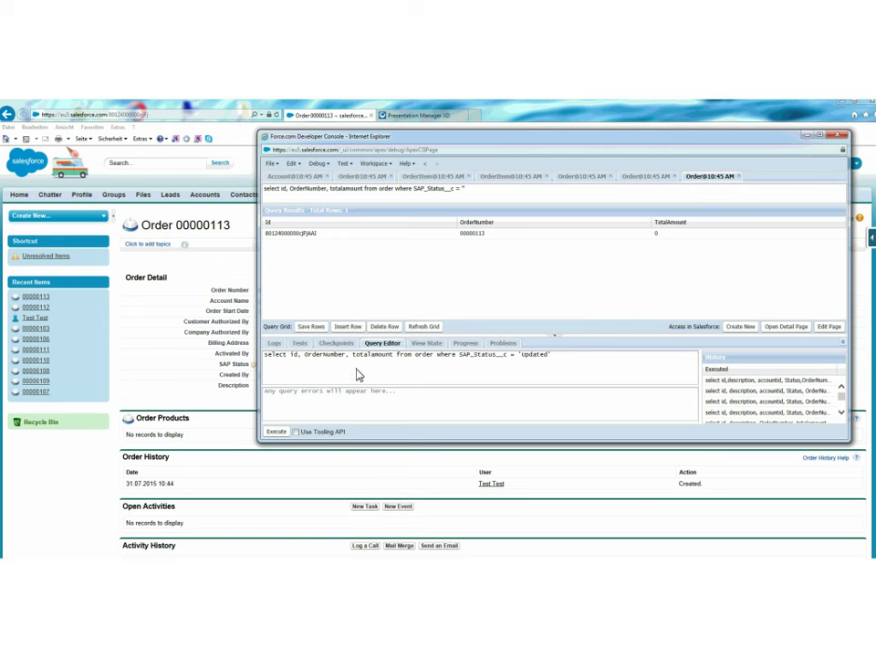
click(274, 432)
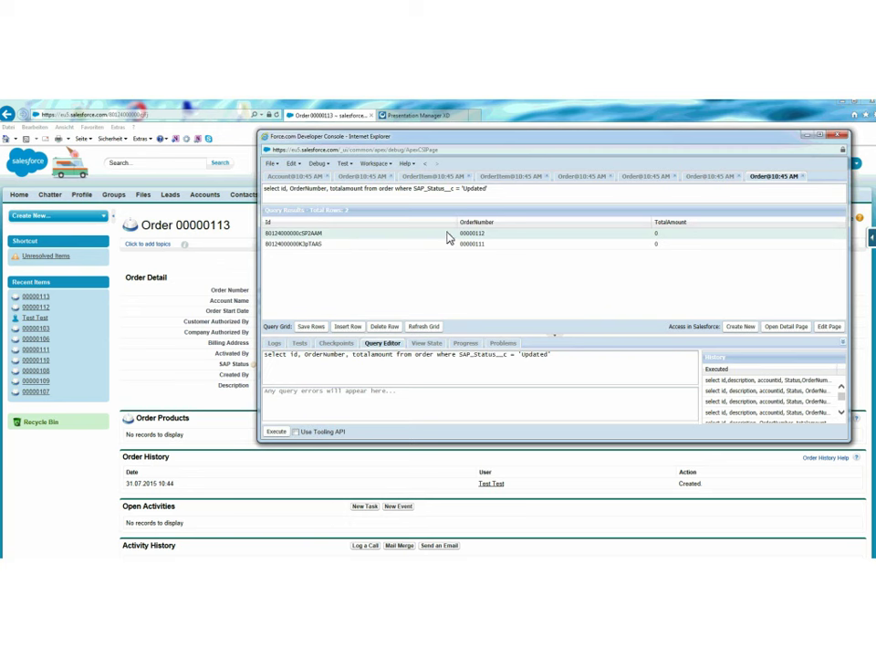
Query the orders where SAP_Status__c = '' and close the Developer Console after checking the result
double_click(536, 356)
key(Left)
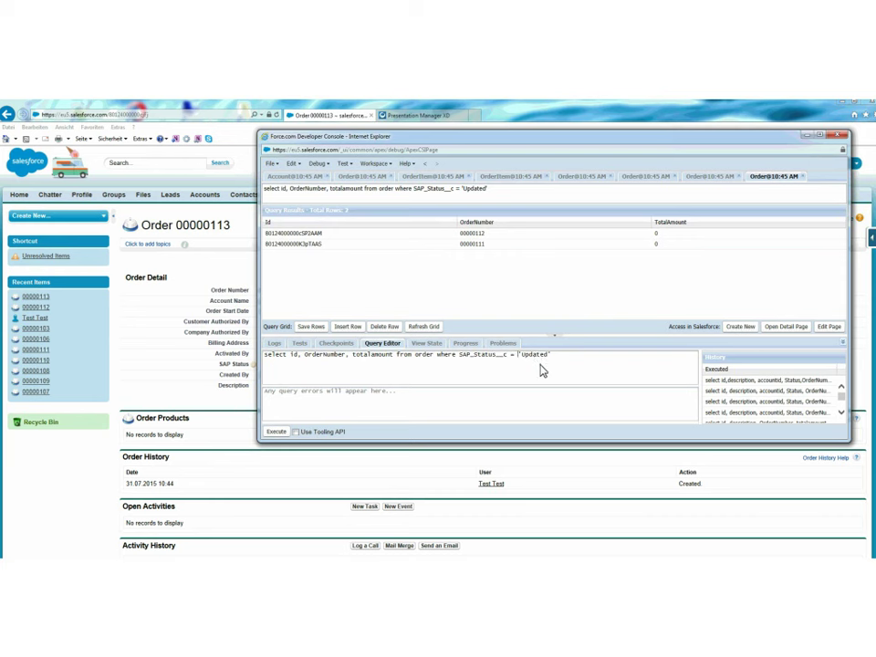
key(BackSpace)
click(290, 435)
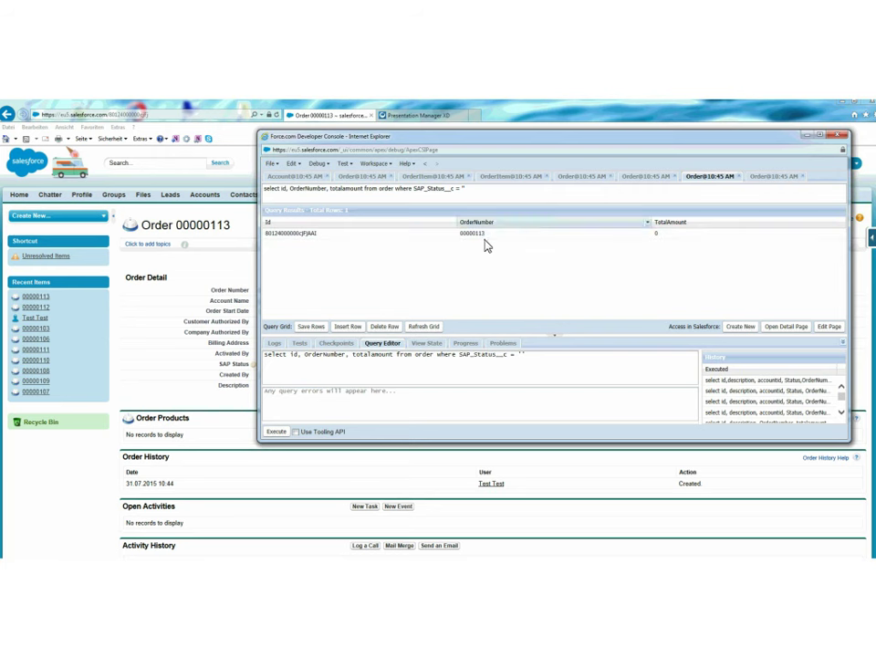
click(839, 138)
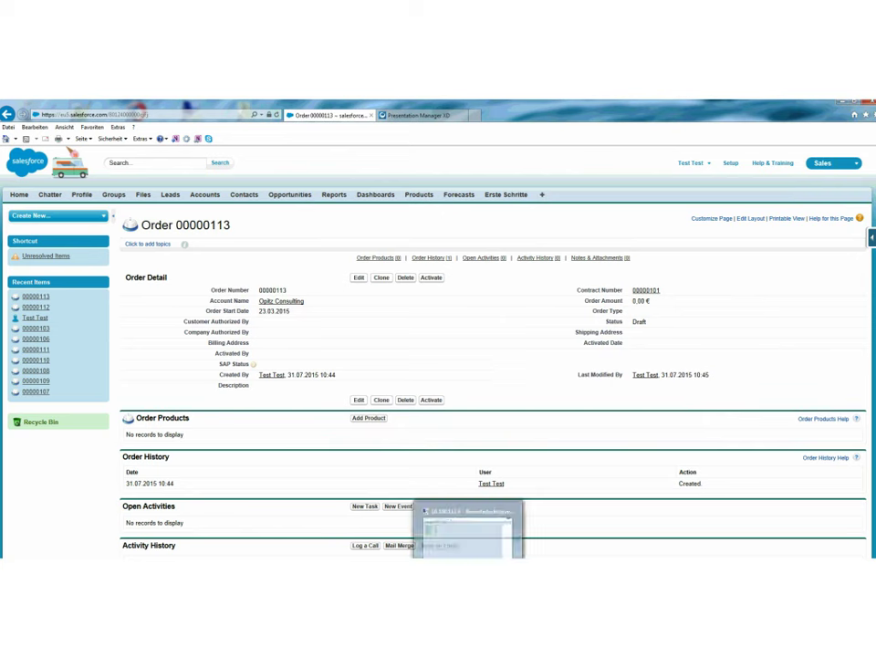
Switch to the SAP remote session and set STATUS to New for the last ZMGRORDER entry, saving the change
click(470, 529)
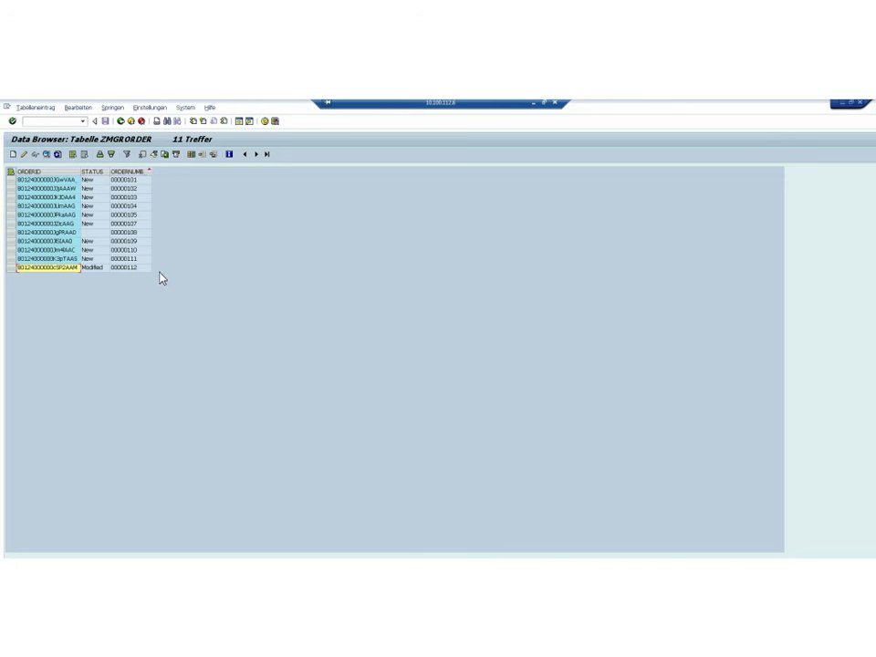
click(100, 269)
click(23, 154)
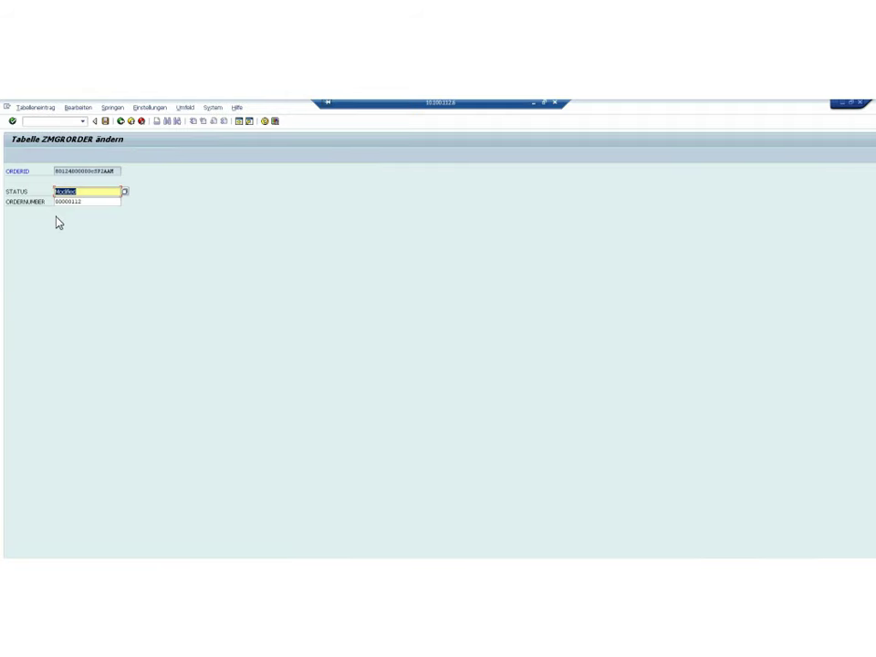
click(124, 194)
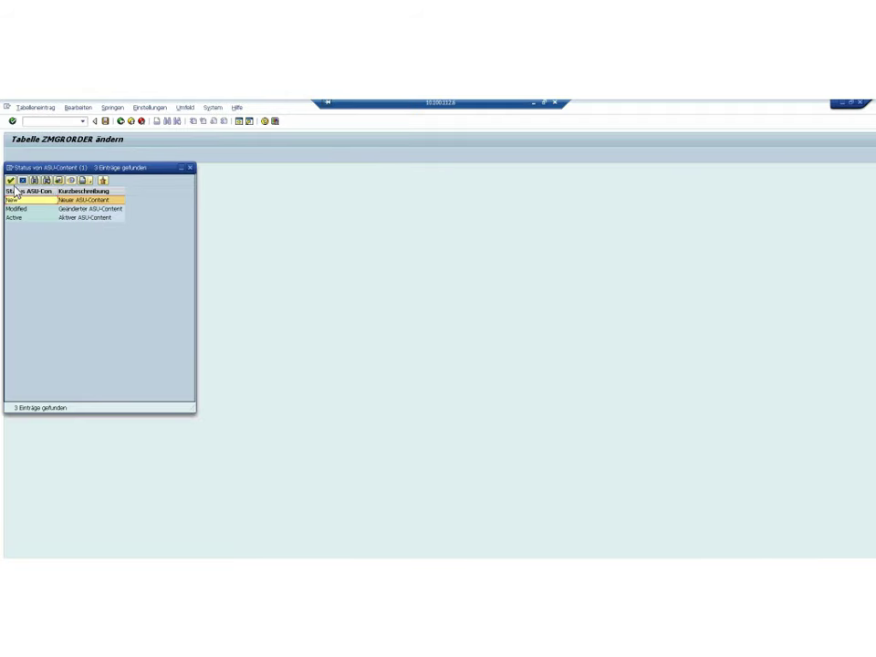
double_click(27, 197)
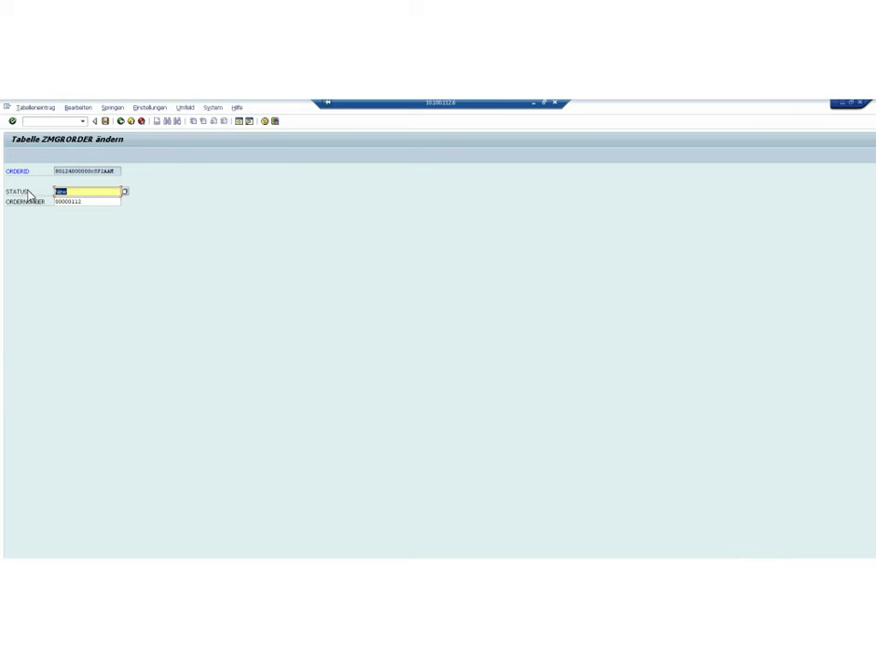
click(106, 122)
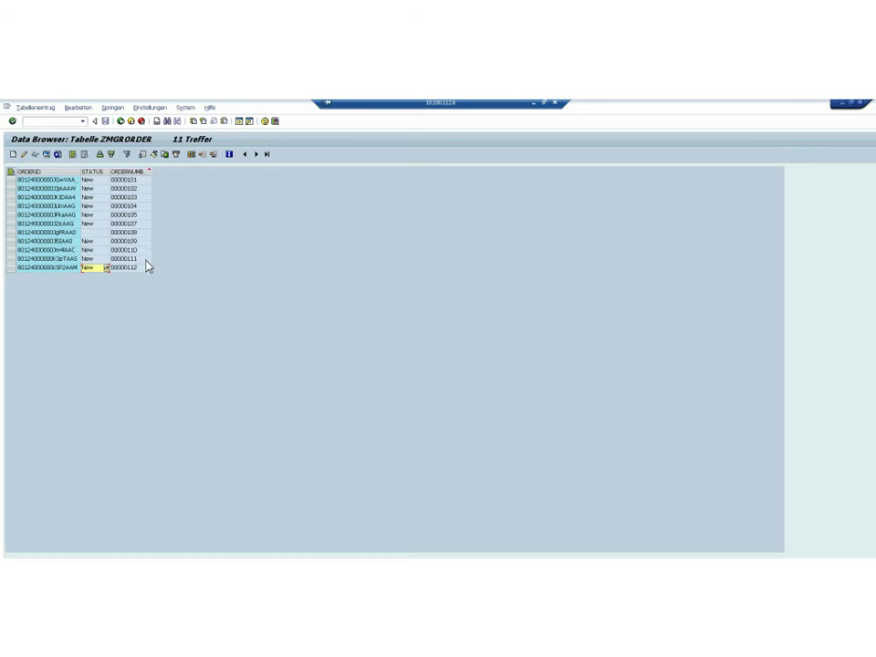
Leave the SAP session, switch to Oracle Enterprise Manager in Chrome and reload the expired Middleware2Sap page
click(533, 103)
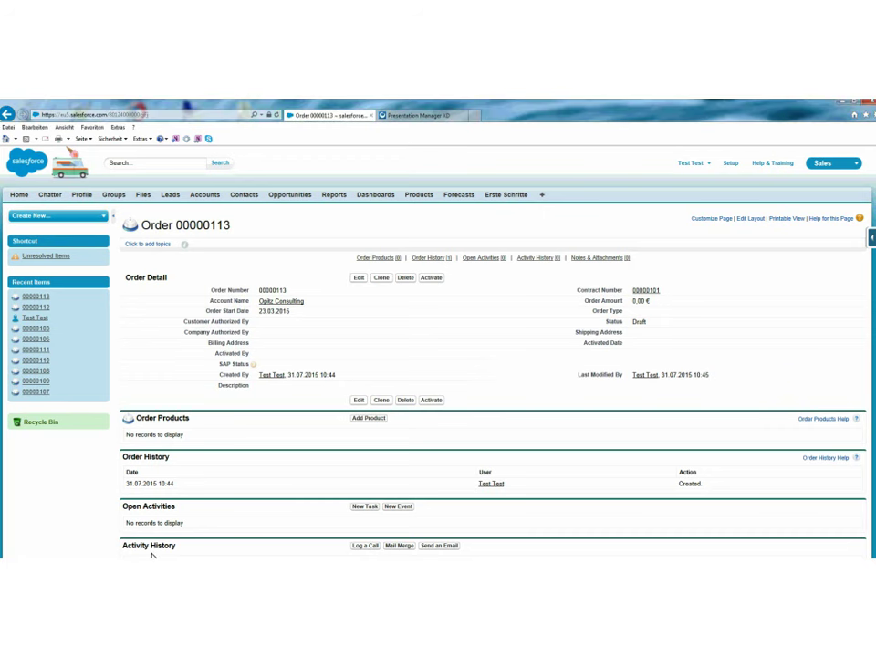
mouse_move(149, 553)
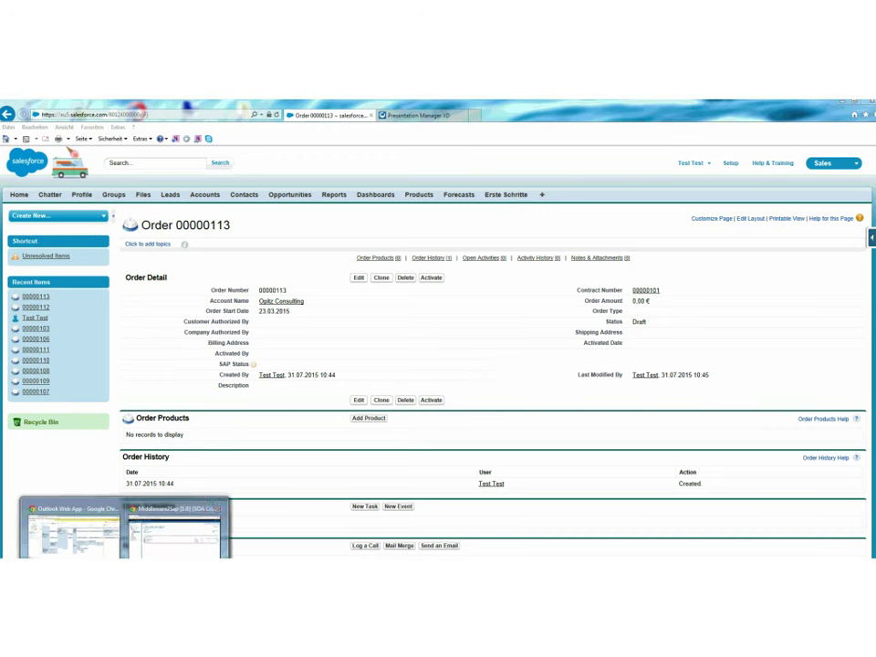
click(155, 525)
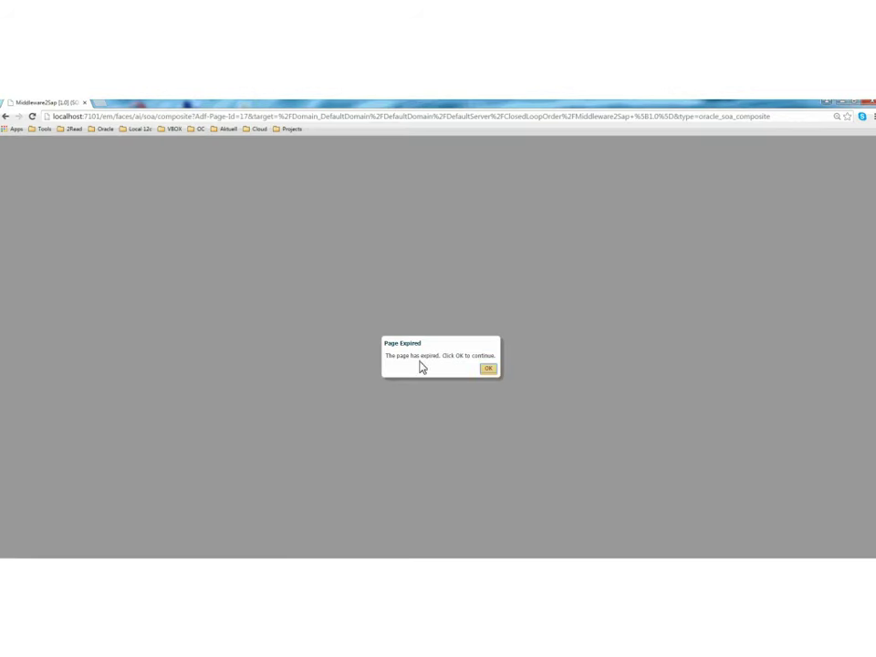
click(490, 369)
key(Return)
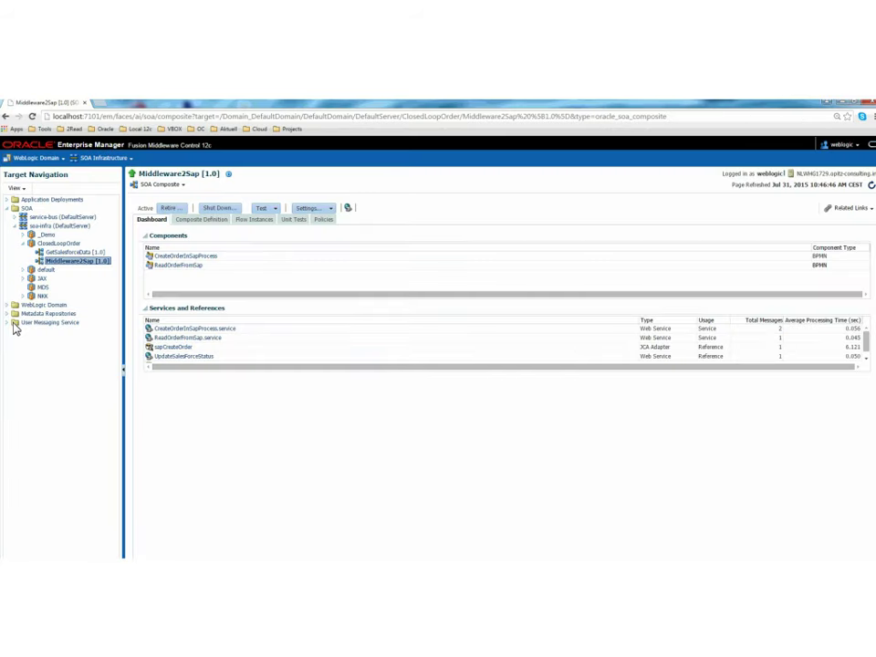
Run a web service test of GetSalesforceOrderProcess.service in the GetSalesforceData [1.0] composite with the start operation
click(62, 255)
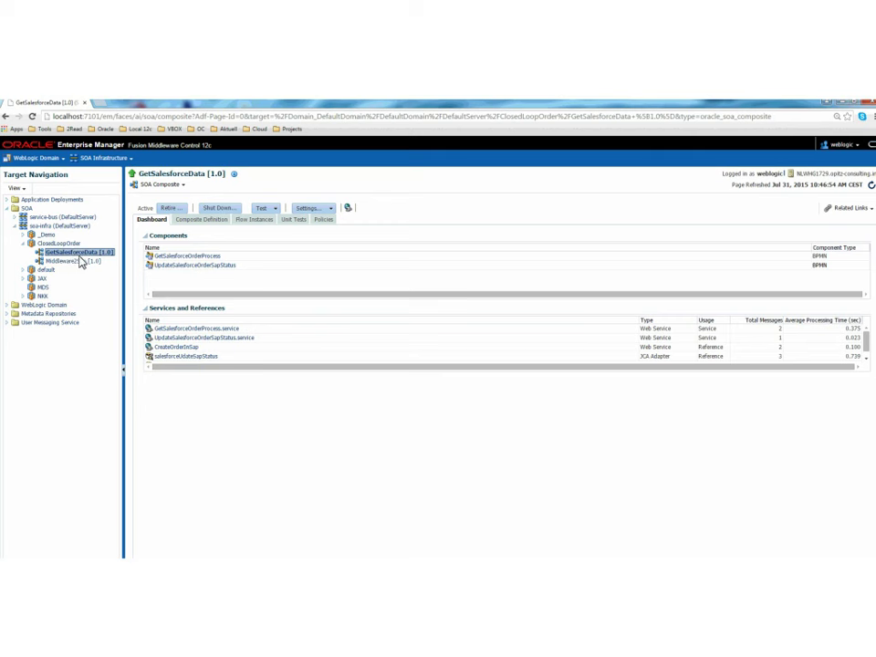
click(268, 216)
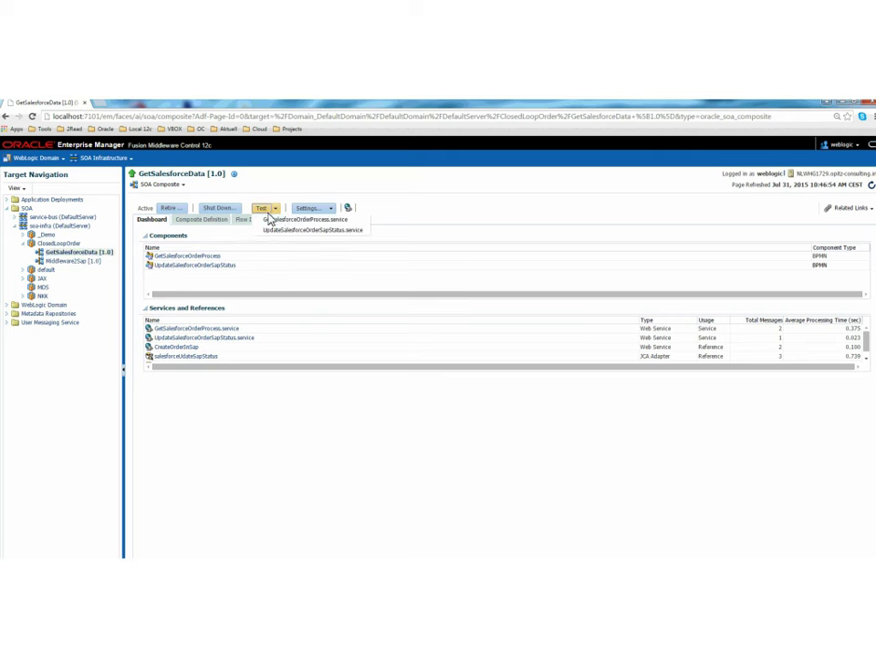
click(334, 229)
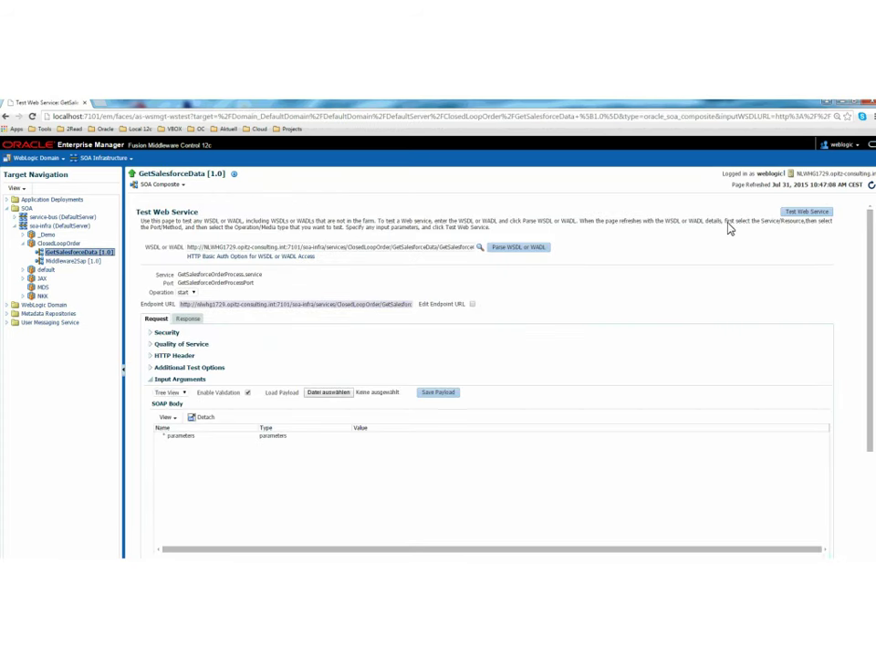
click(809, 214)
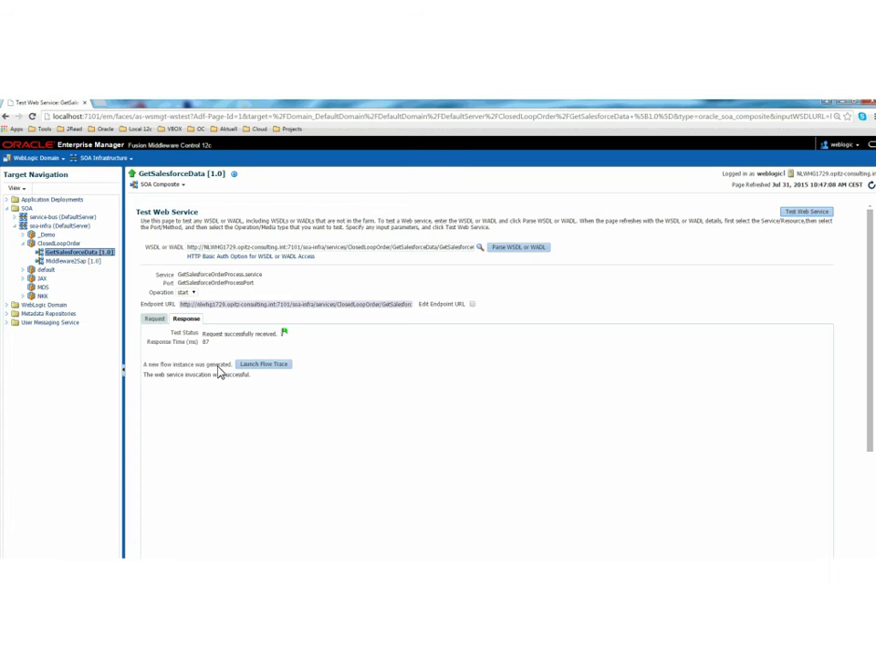
Launch the flow trace of the new instance, centre its window and examine the GetSalesforceOrderProcess.service entry
click(272, 365)
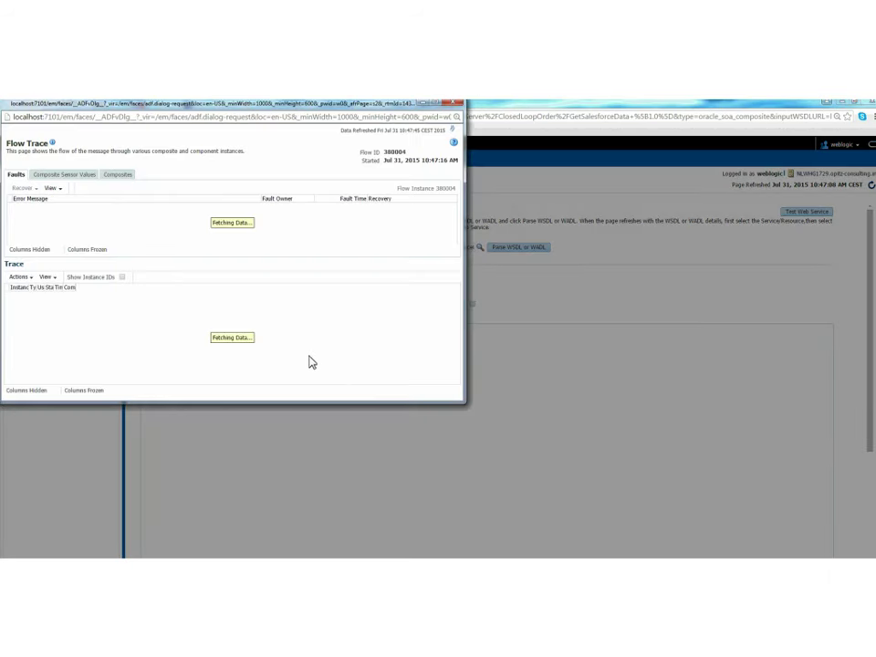
mouse_move(289, 116)
mouse_down()
mouse_move(479, 140)
mouse_move(499, 249)
mouse_up()
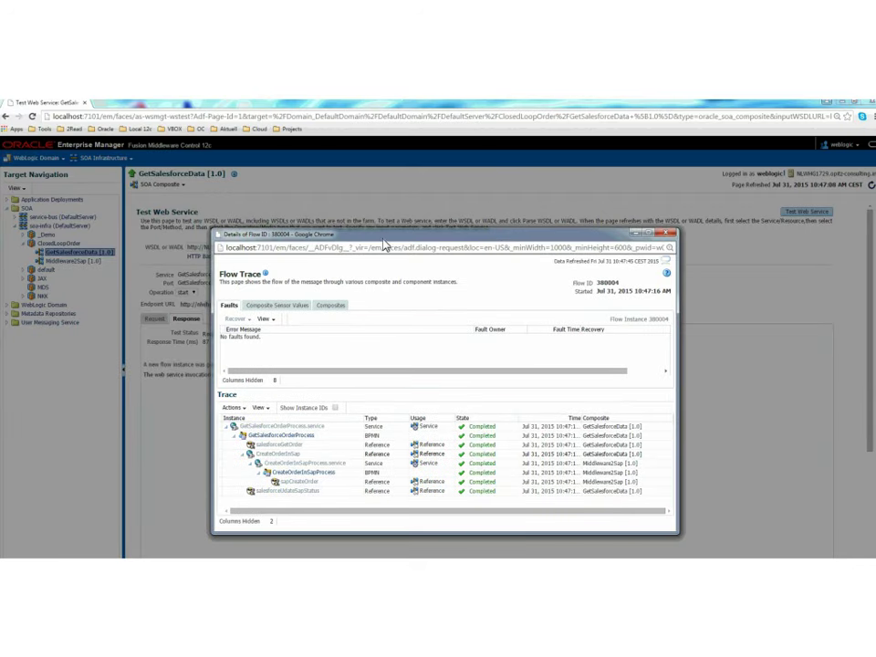
drag(383, 234, 388, 193)
click(327, 387)
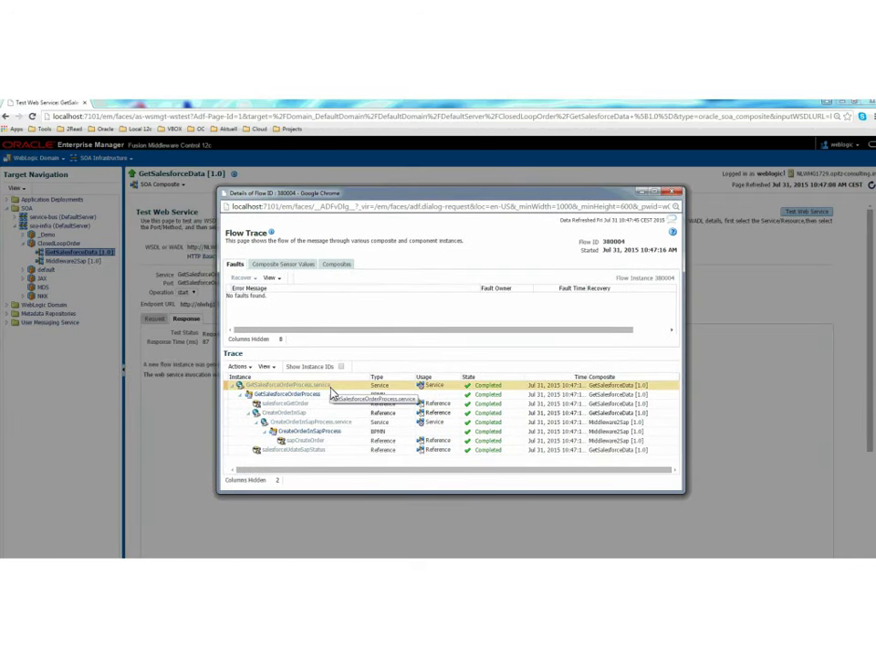
Open the GetSalesforceOrderProcess instance from the flow trace and display its audit trail in Graphical View
click(272, 395)
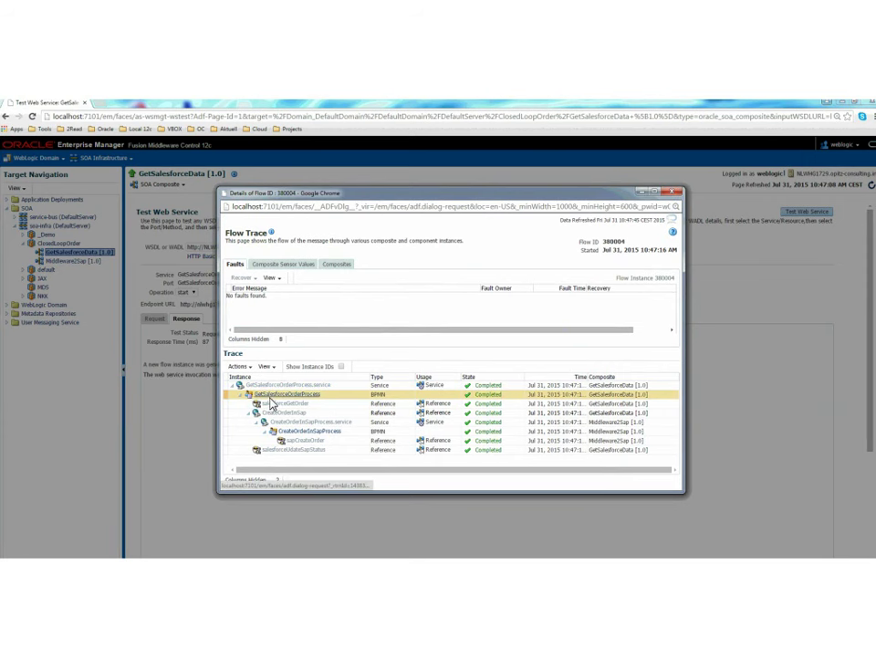
click(271, 398)
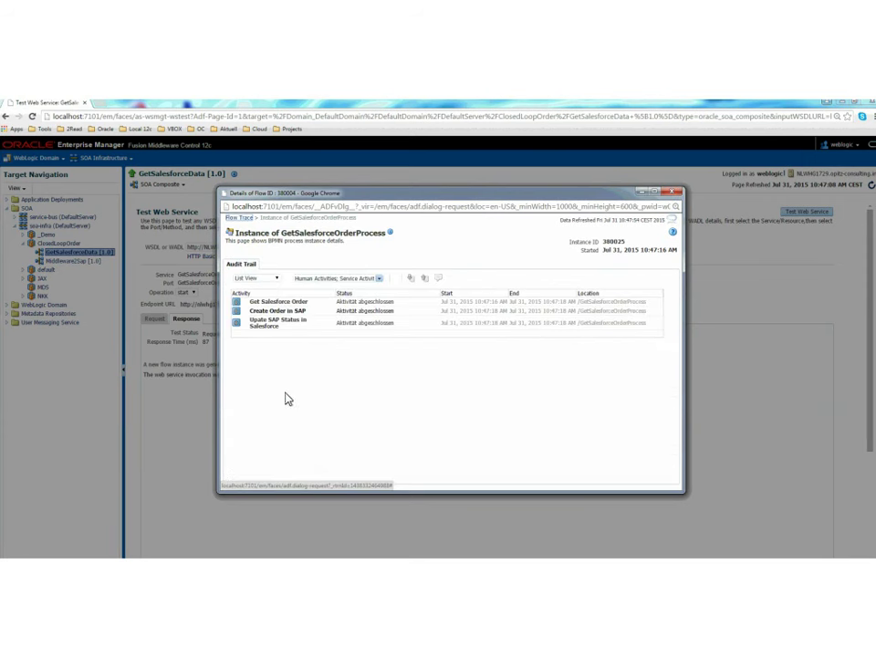
click(276, 279)
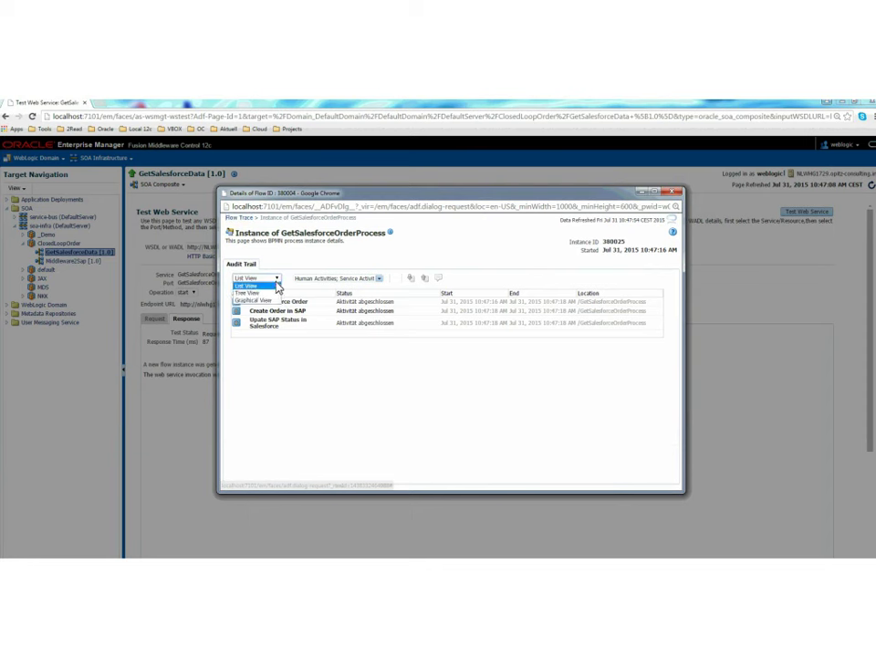
click(255, 300)
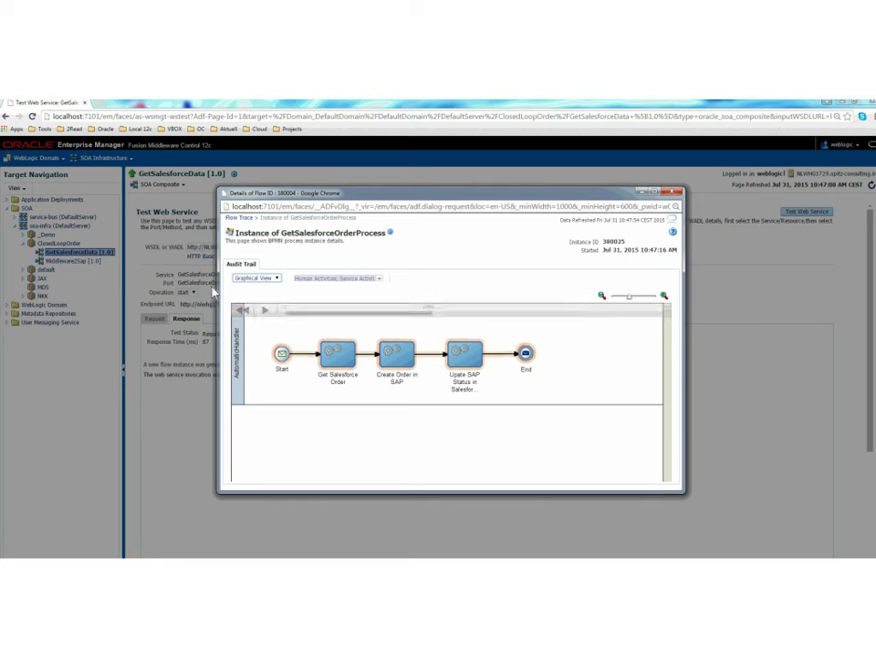
Show the audit trail in Tree View and inspect the start payload of the Upate SAP Status in Salesforce activity
click(253, 285)
click(249, 299)
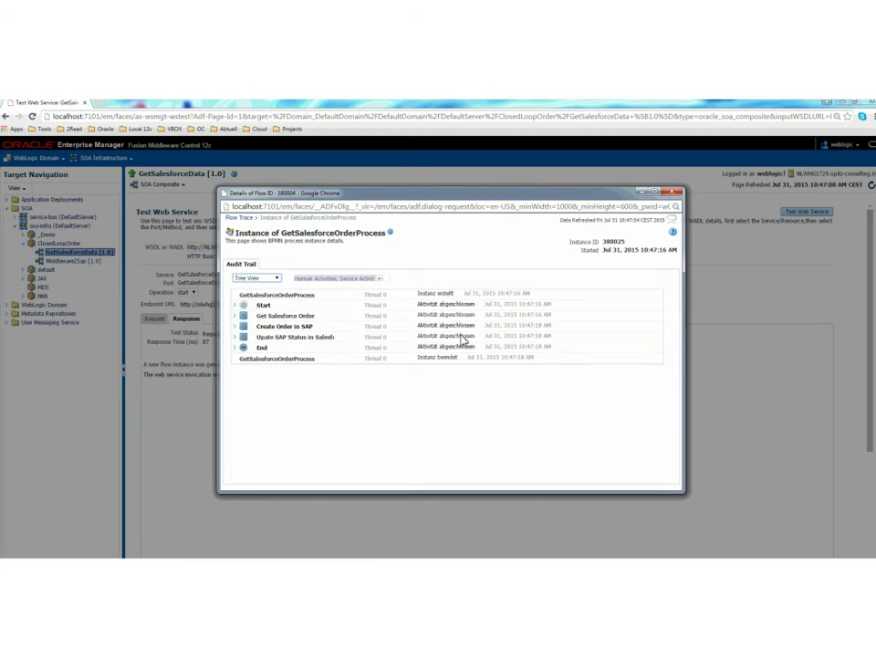
click(235, 337)
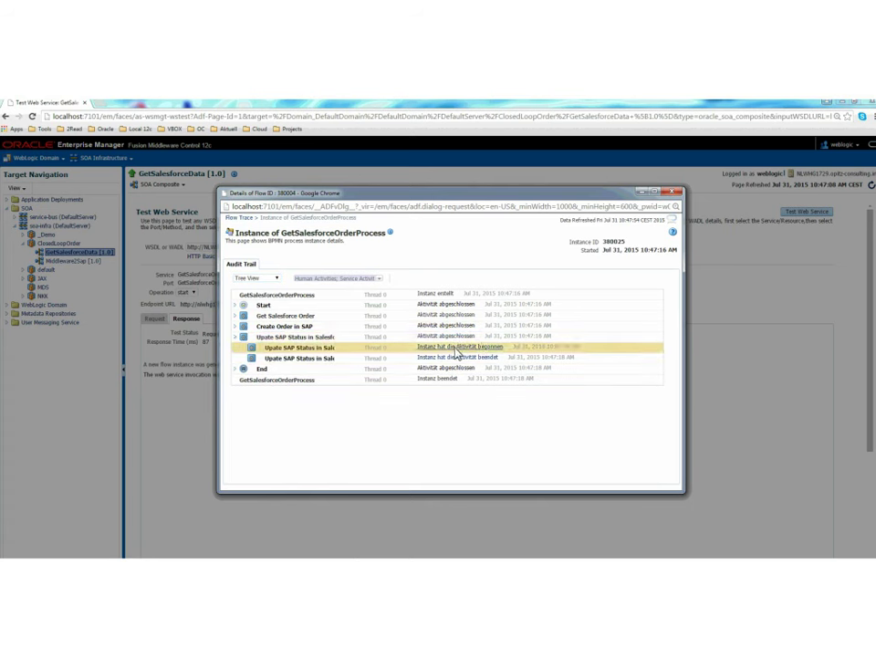
click(457, 353)
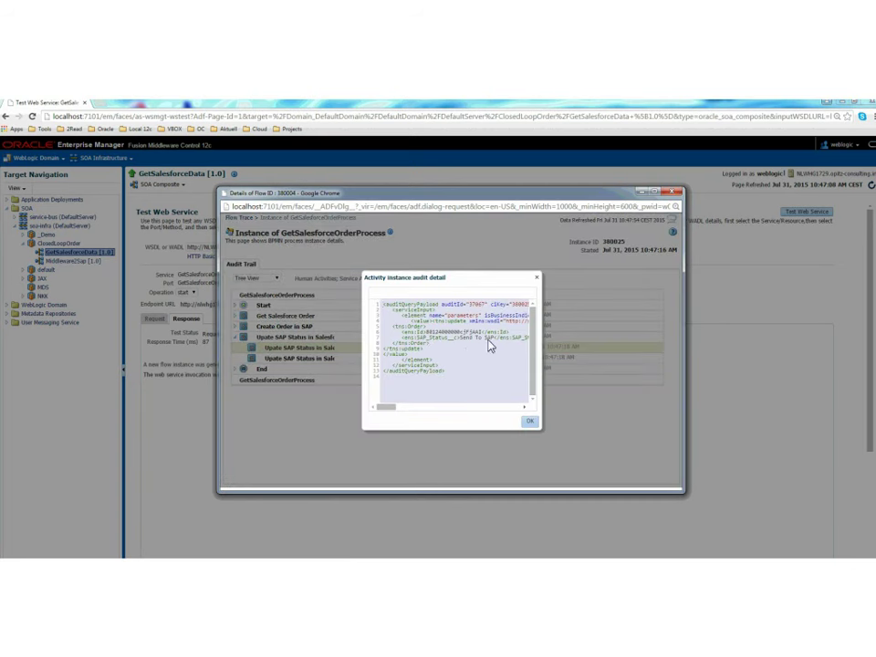
mouse_move(393, 408)
mouse_down()
mouse_move(412, 413)
mouse_move(399, 414)
mouse_up()
click(537, 276)
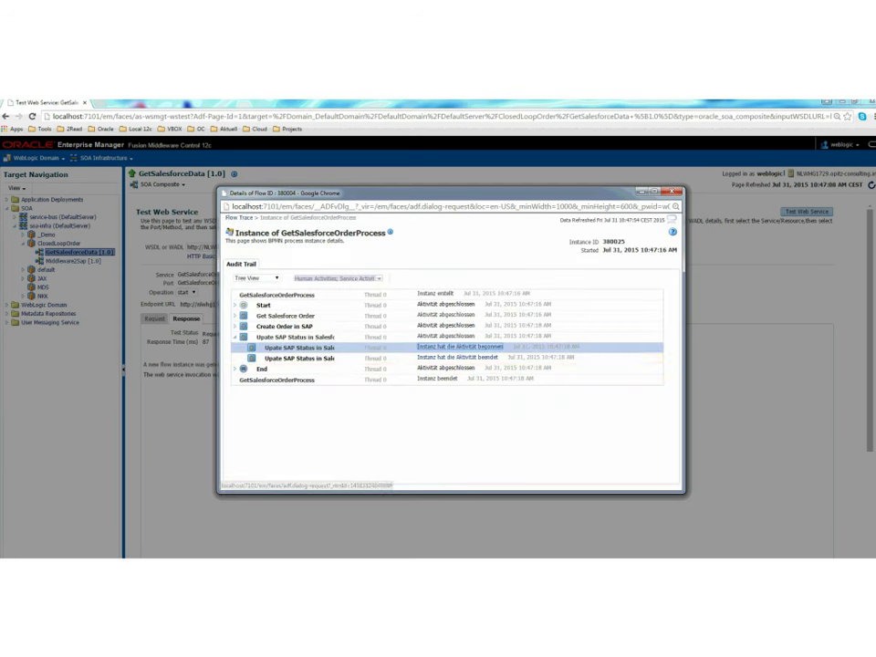
Switch to Salesforce in Internet Explorer and reload the cloned order's page to check its SAP Status
mouse_move(109, 559)
click(55, 534)
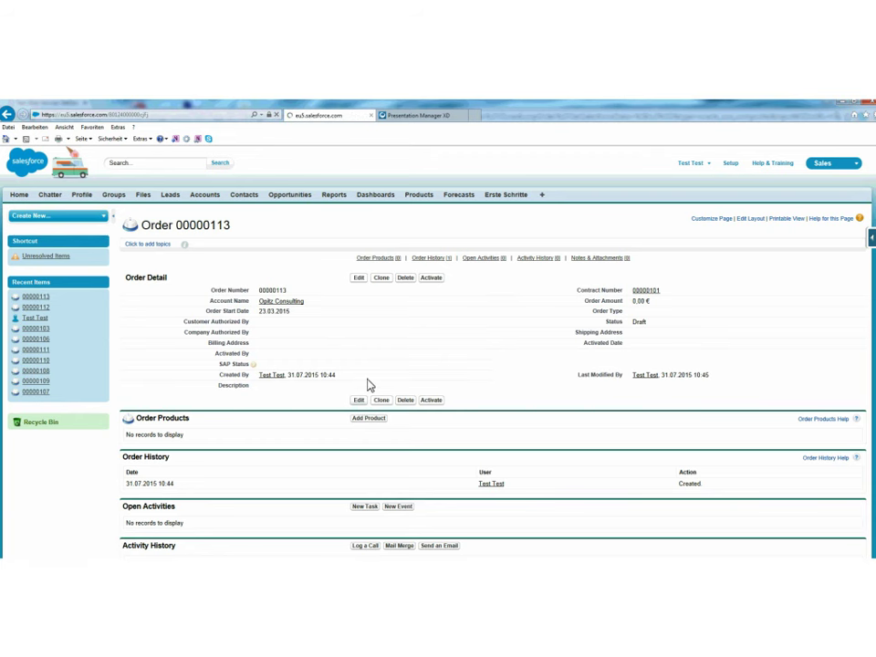
key(F5)
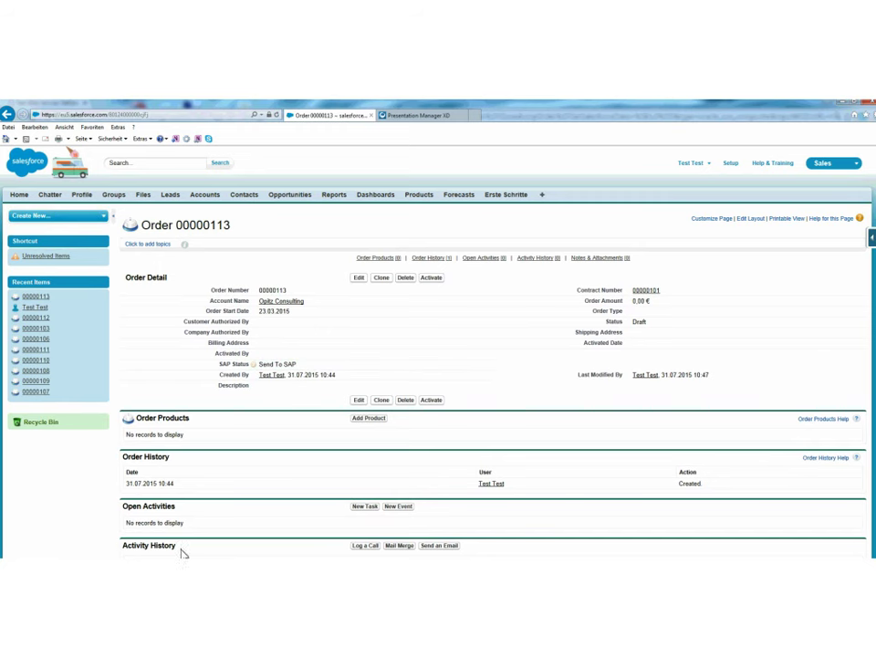
Return to the flow details window, inspect the start payload of the Create Order in SAP activity and close the window
mouse_move(155, 555)
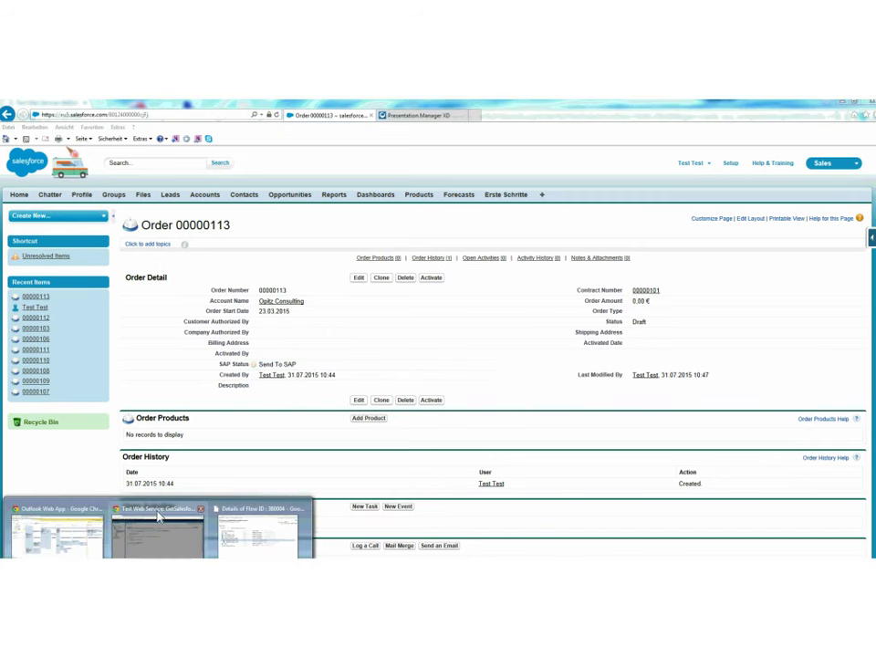
click(254, 515)
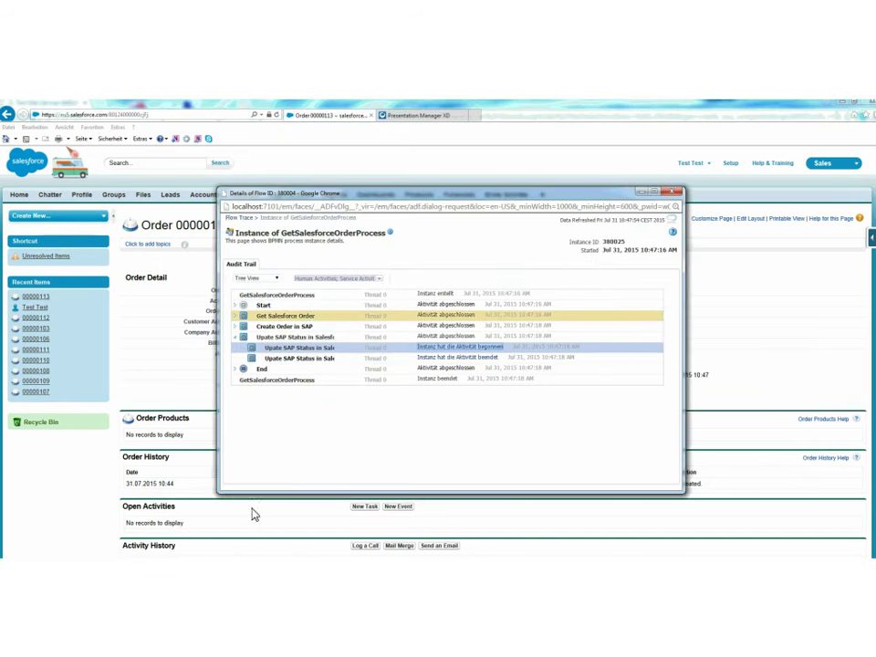
click(238, 328)
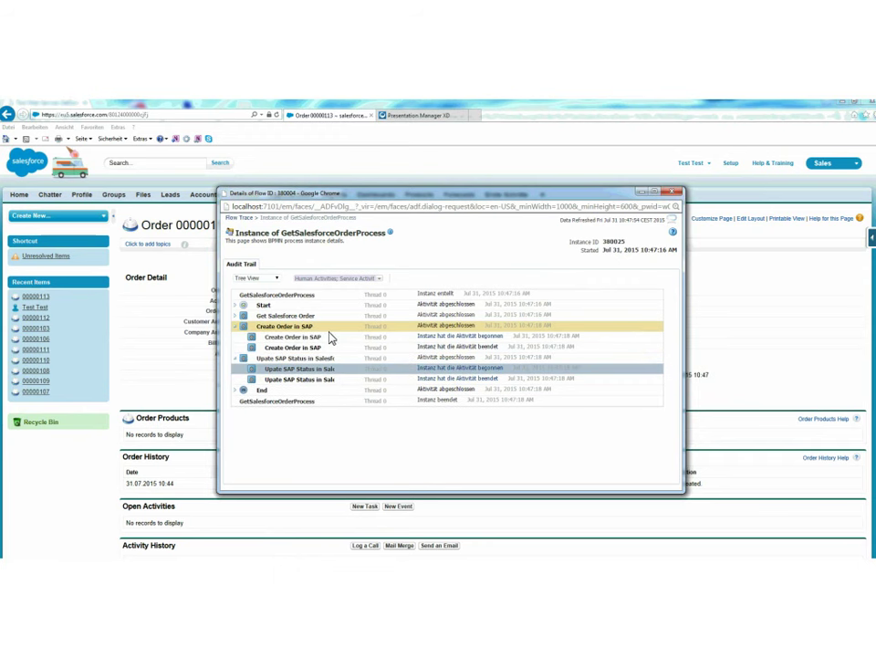
click(444, 339)
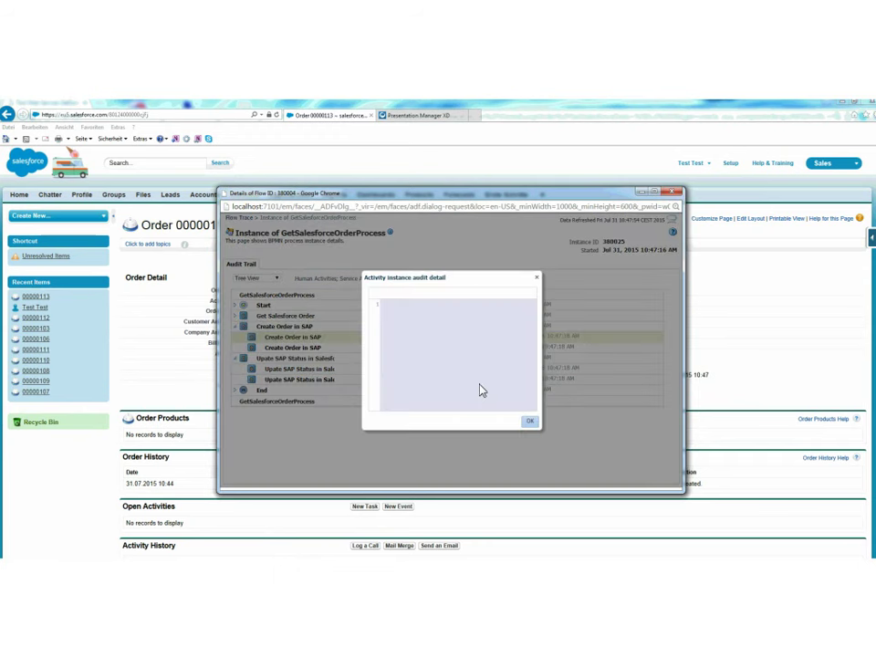
drag(388, 409, 387, 414)
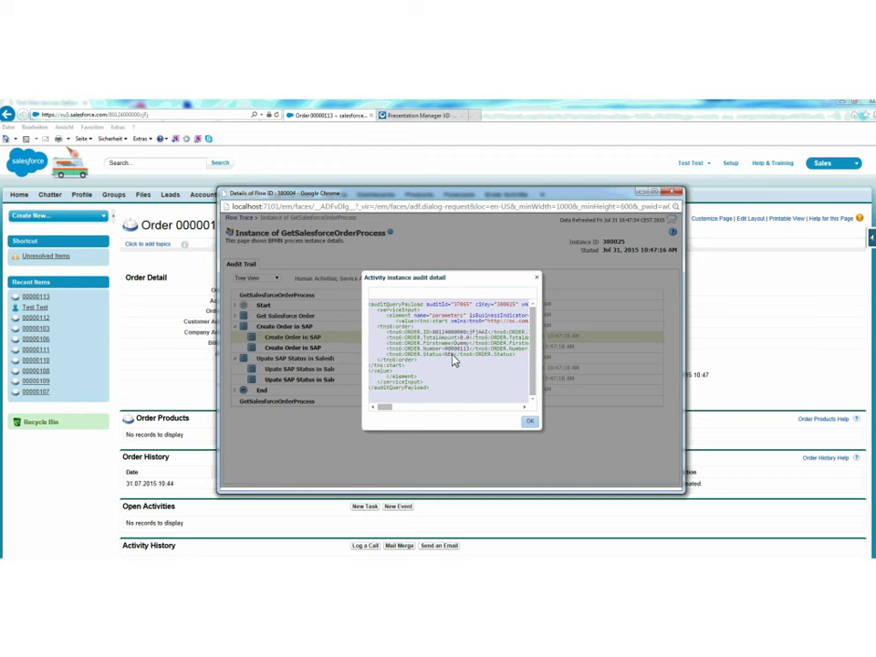
click(537, 278)
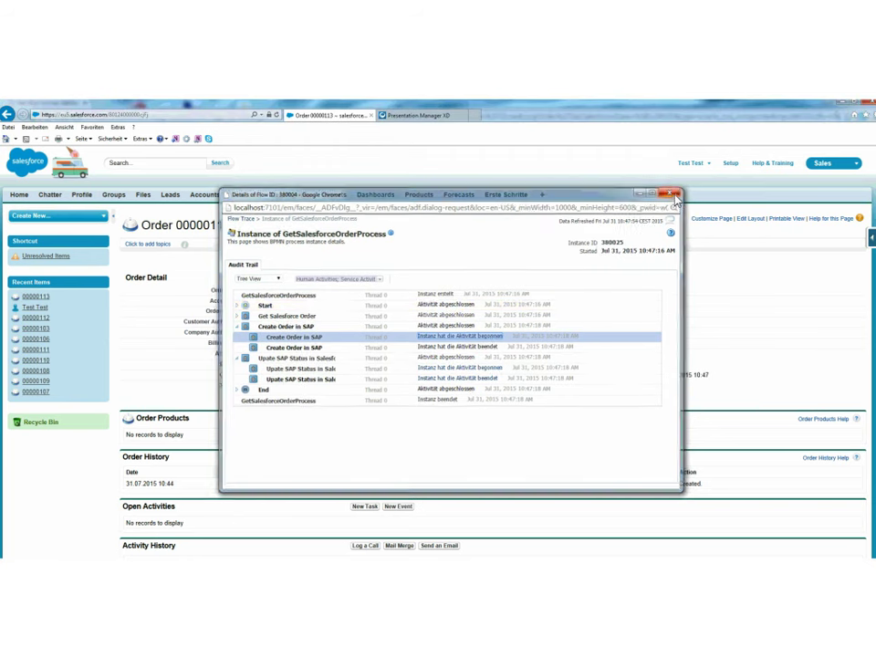
click(675, 194)
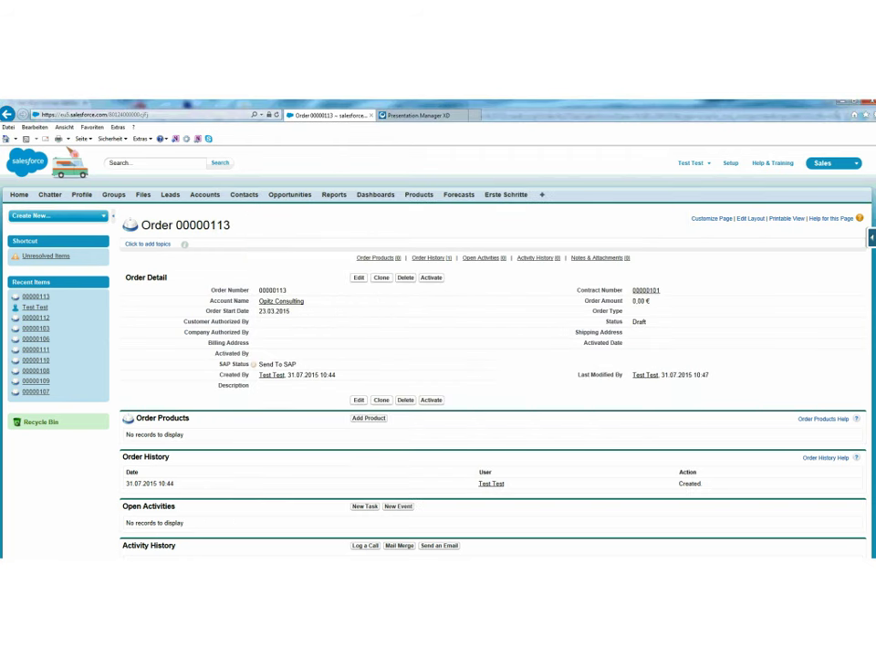
Switch to the SAP remote session and set STATUS to Modified for the last ZMGRORDER entry, saving the change
key(alt+Tab)
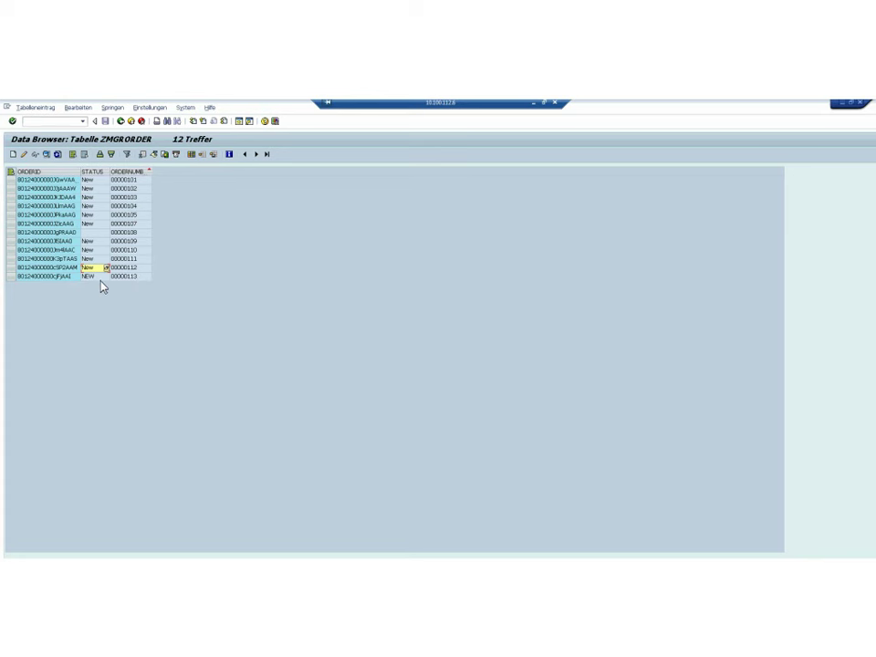
click(55, 277)
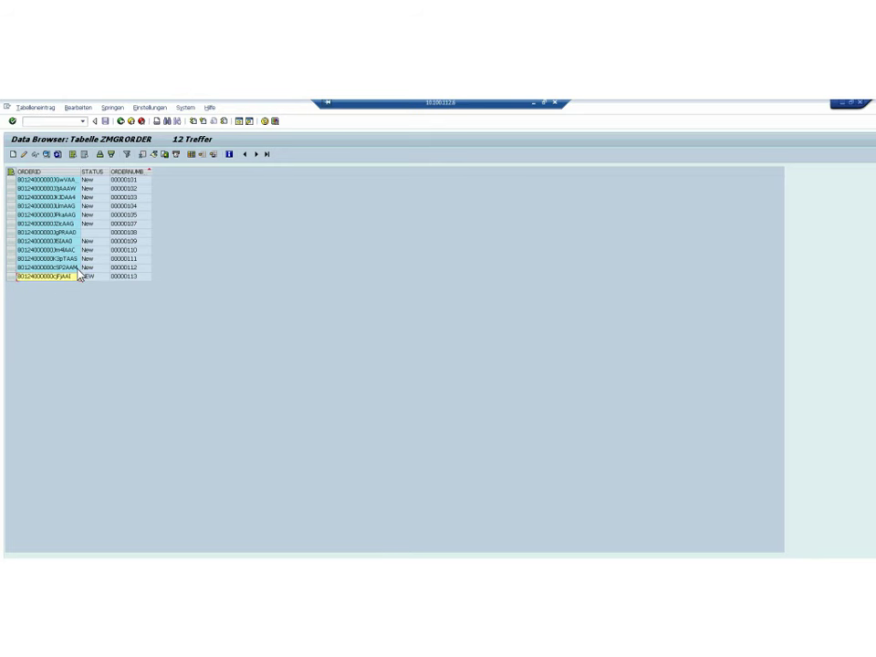
click(25, 154)
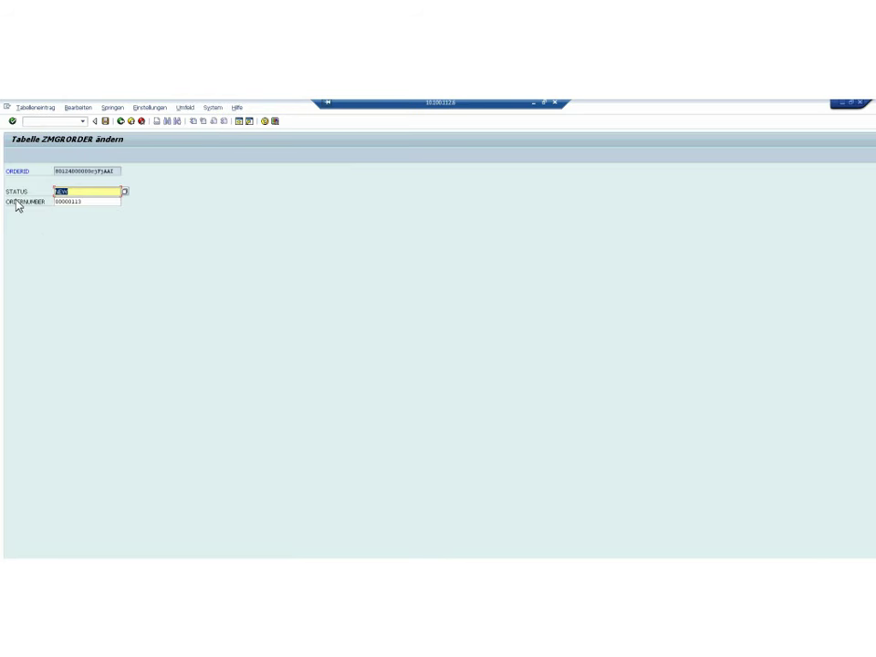
click(125, 192)
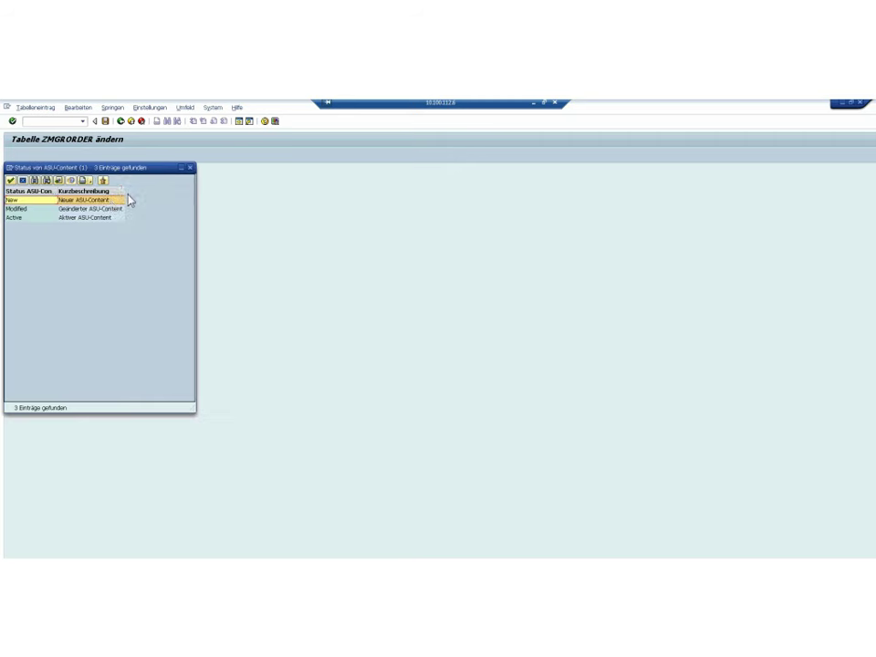
click(111, 209)
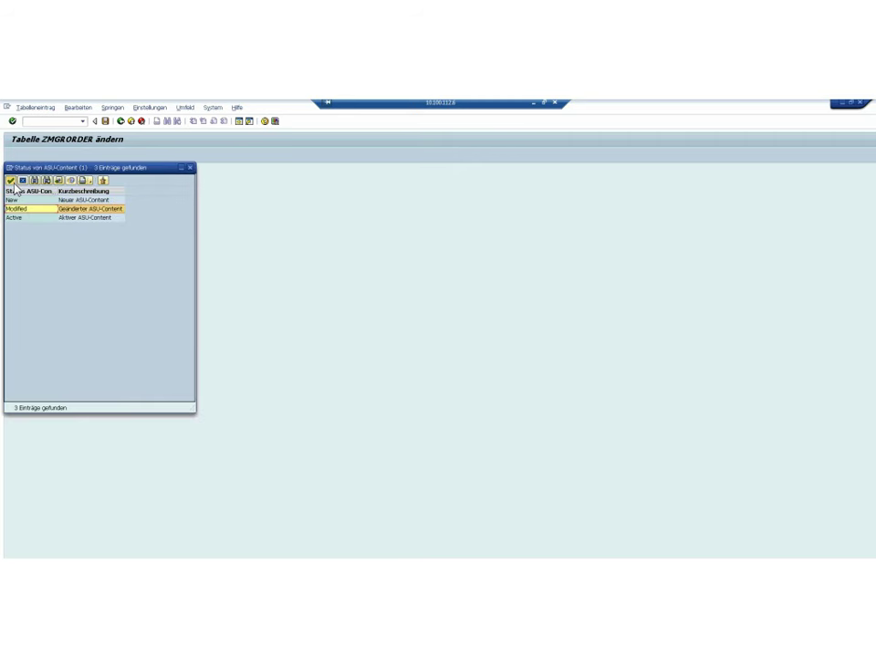
click(12, 180)
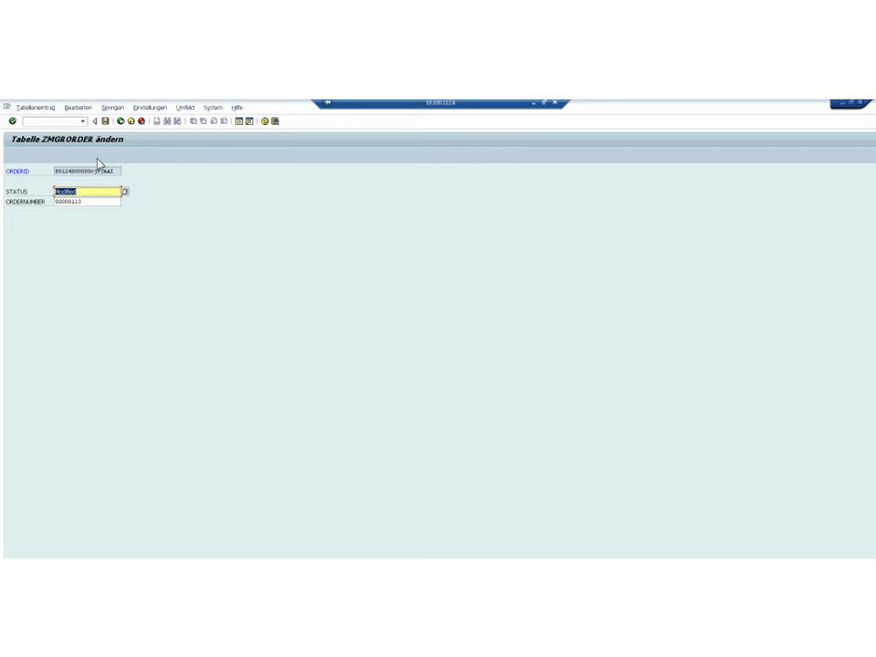
click(121, 121)
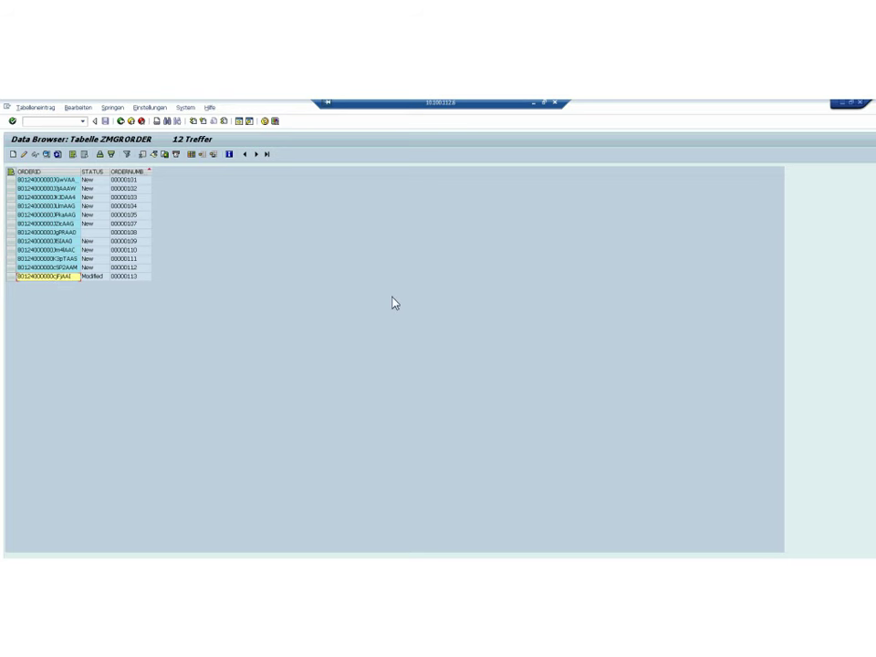
Switch to Oracle Enterprise Manager and run a web service test of ReadOrderFromSap.service in the Middleware2Sap [1.0] composite with the start operation
click(533, 103)
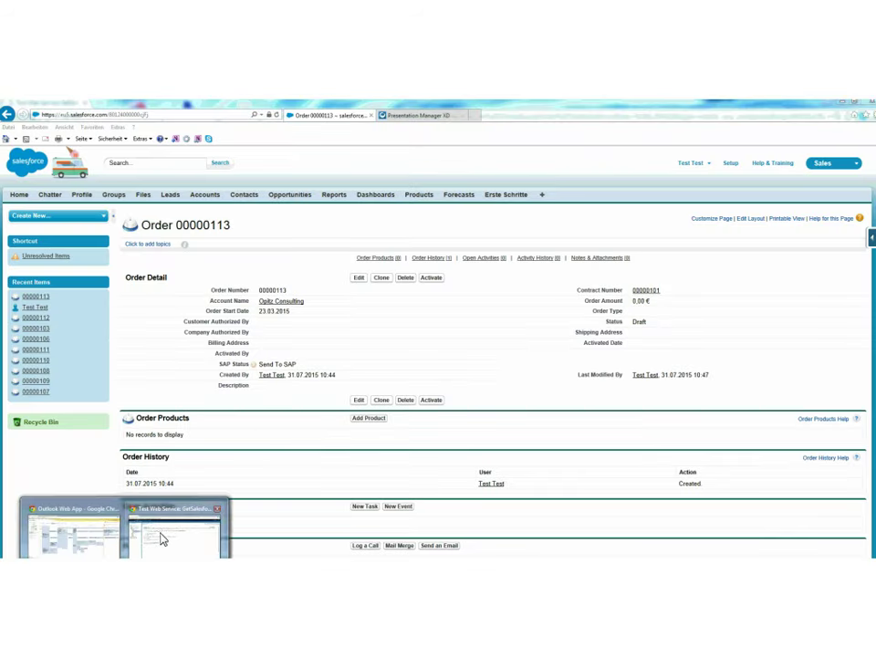
click(163, 536)
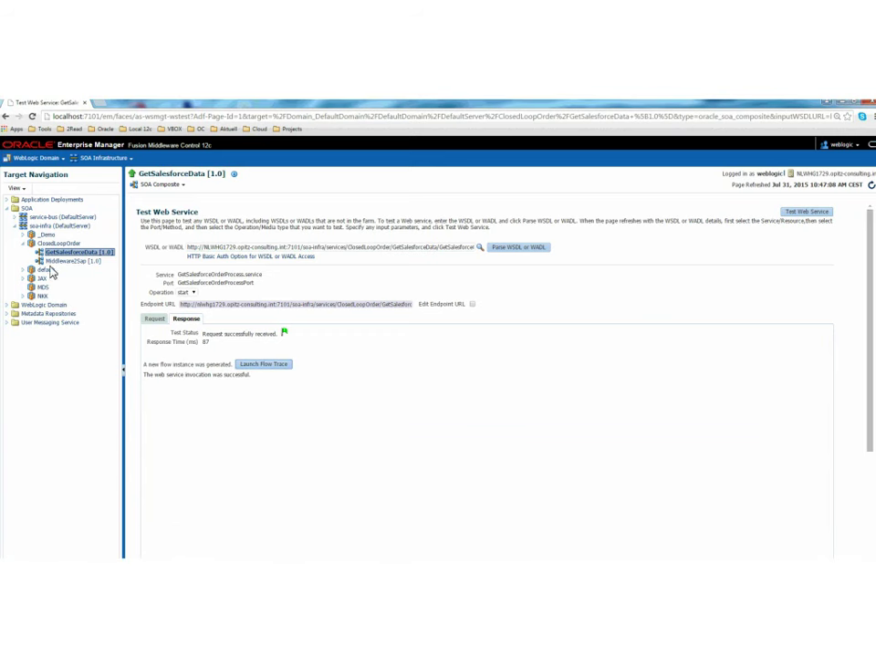
click(62, 262)
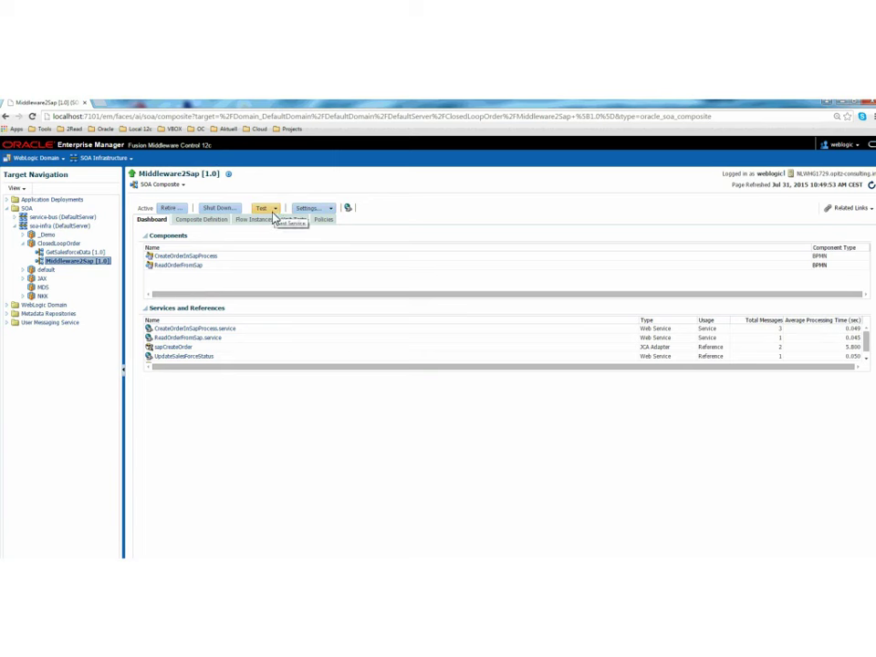
click(272, 216)
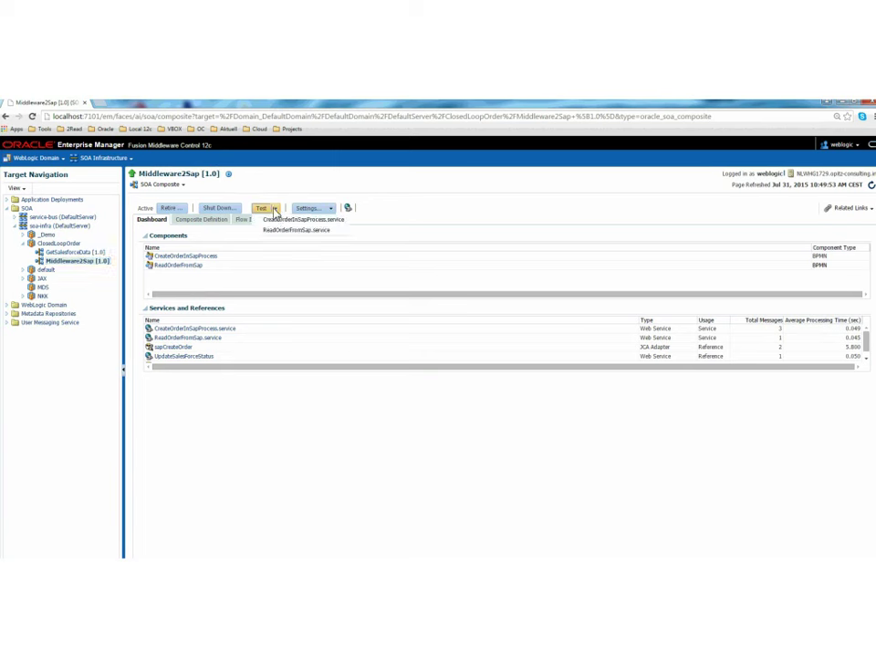
click(288, 231)
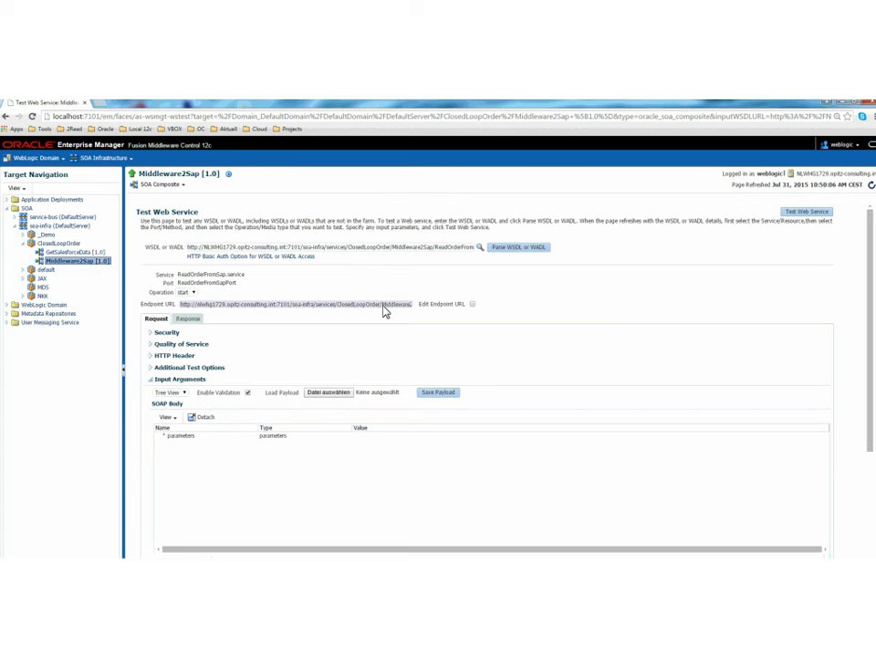
click(806, 214)
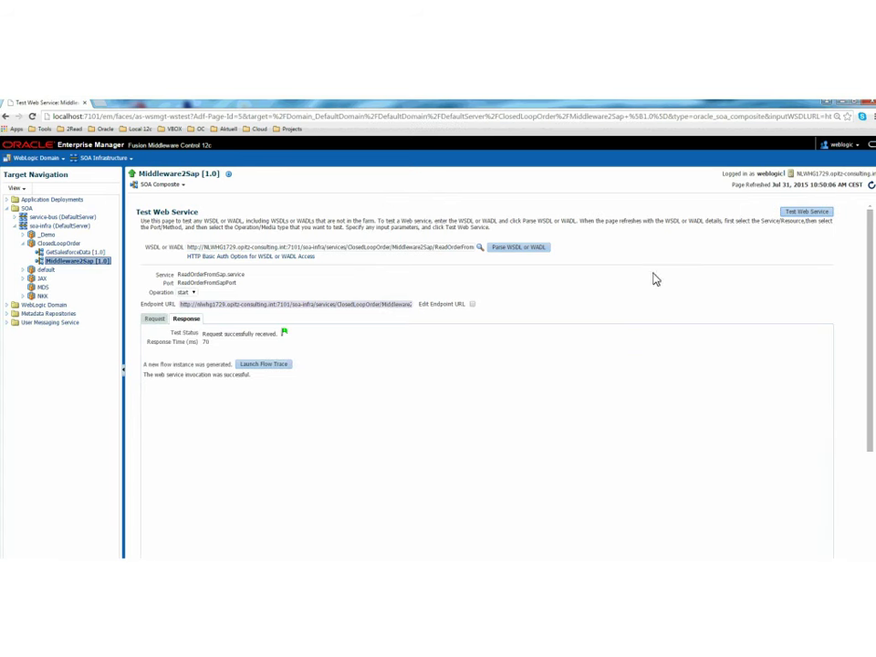
Launch the new instance's flow trace and display the ReadOrderFromSap audit trail in Graphical View
click(274, 365)
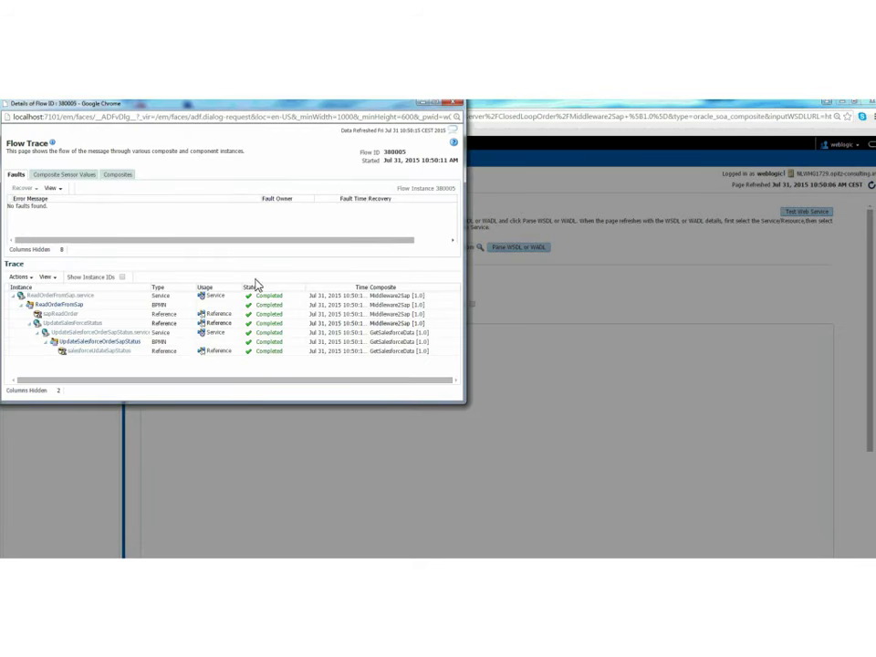
click(61, 307)
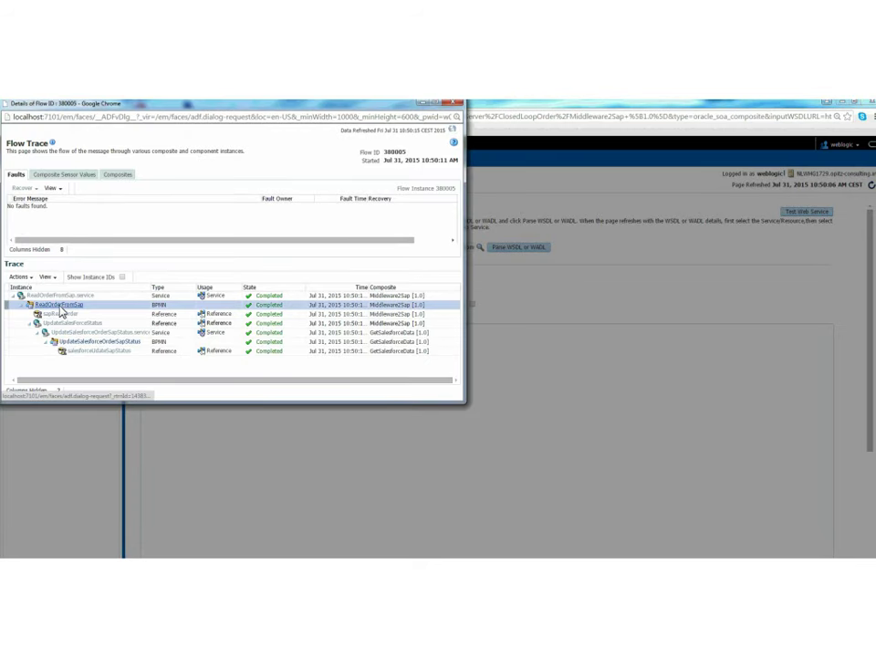
click(43, 189)
click(37, 209)
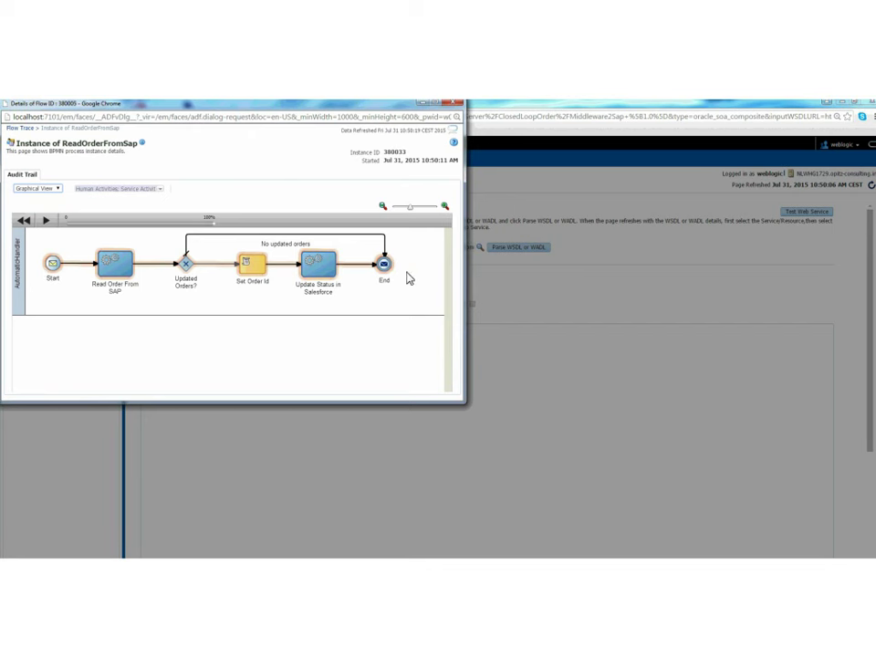
Show the ReadOrderFromSap audit trail in Tree View, inspect the begin payload of Update Status in Salesforce and close the flow details window
click(19, 189)
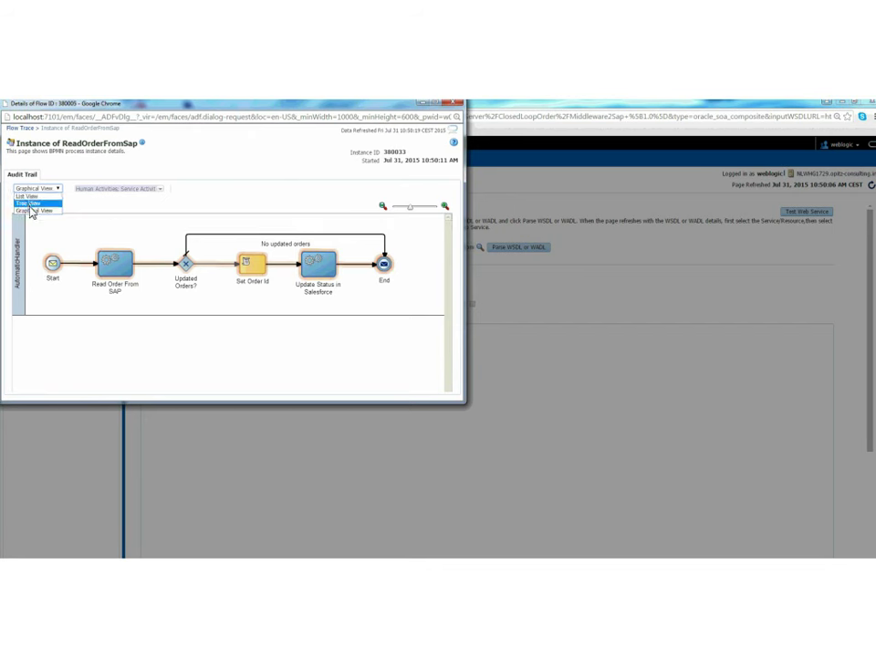
click(27, 203)
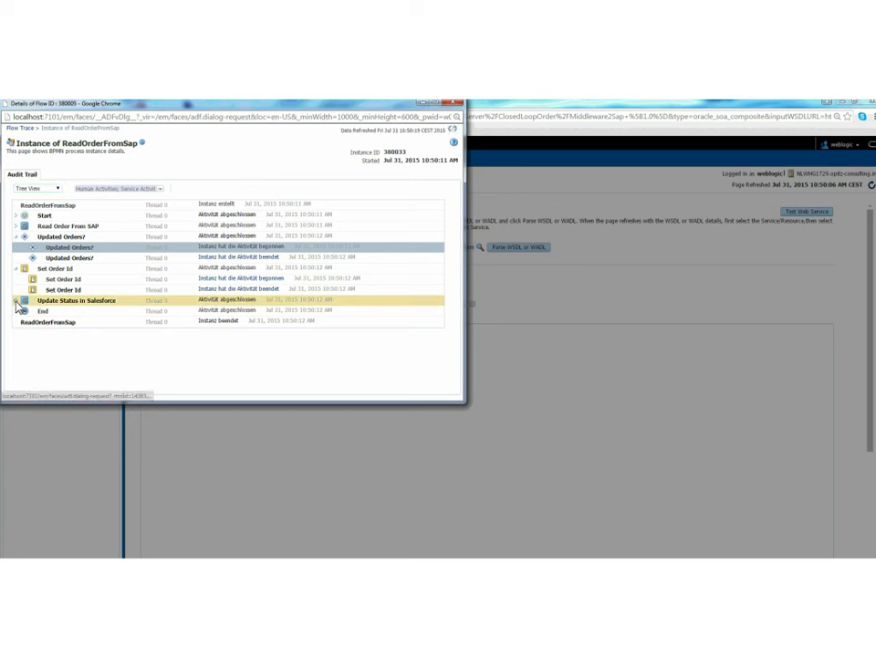
click(255, 321)
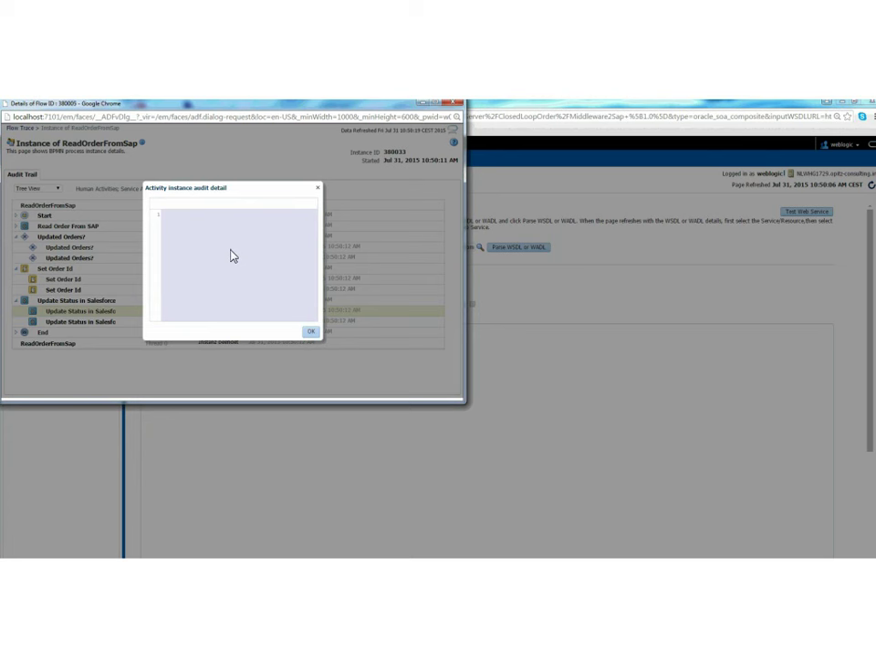
drag(215, 325, 187, 324)
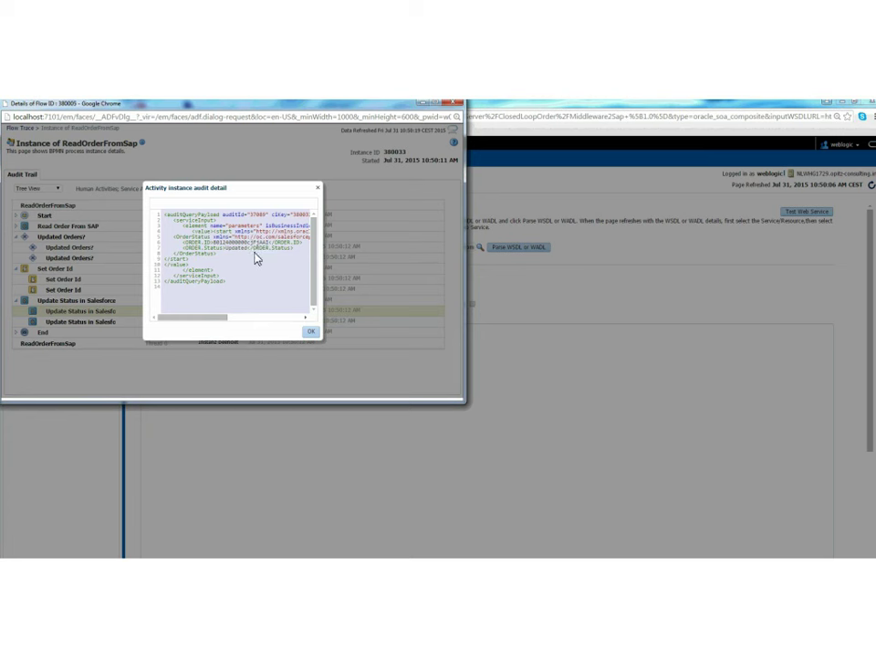
click(317, 188)
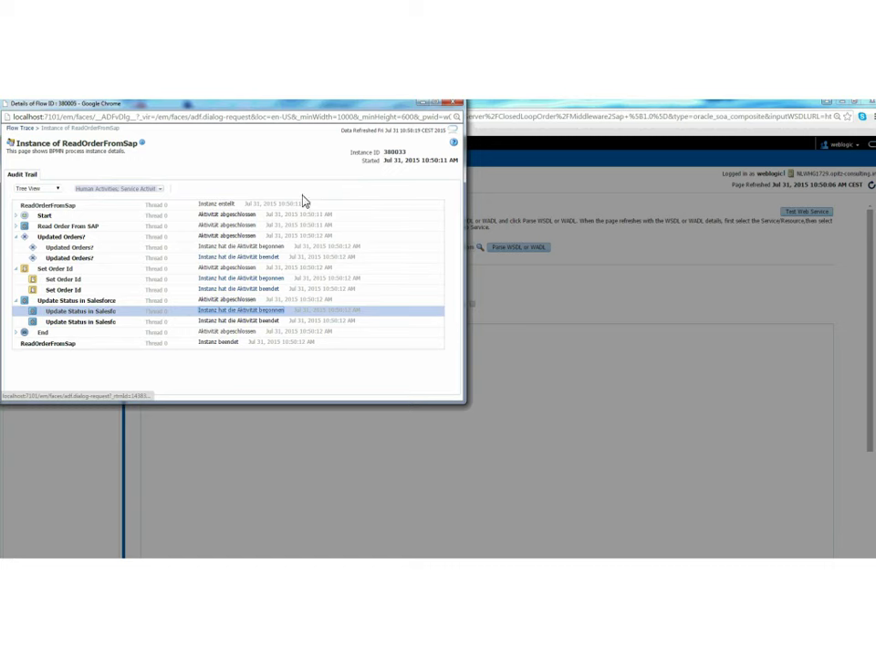
click(457, 103)
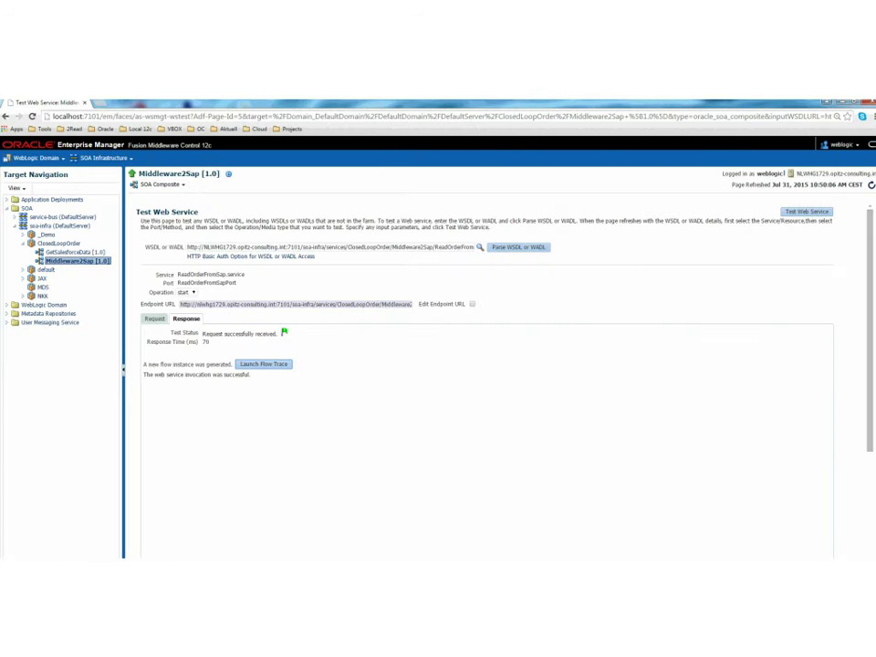
Check the order in Salesforce, then return to Enterprise Manager and search the Middleware2Sap [1.0] flow instances created within the last 24 hours
click(75, 538)
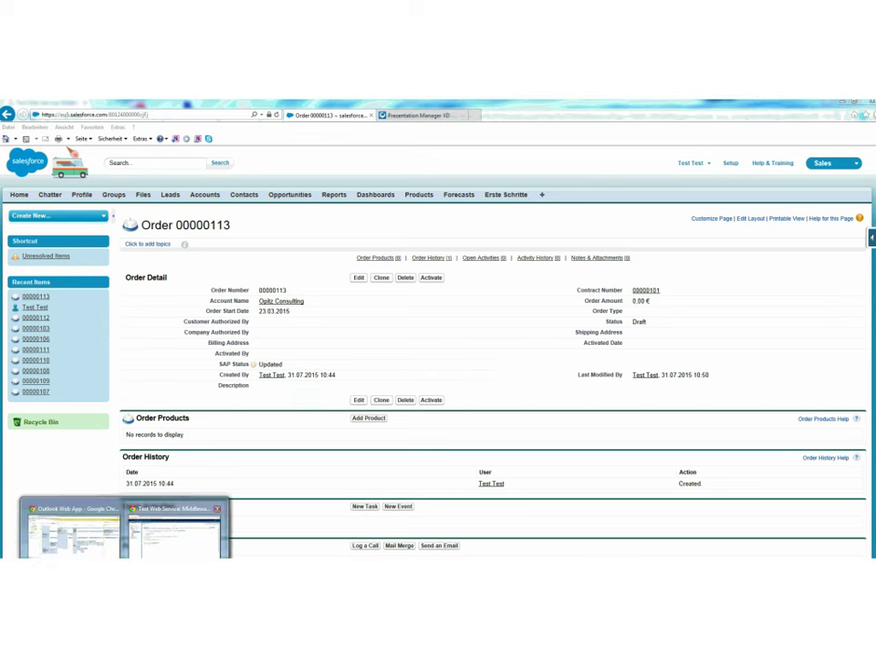
click(170, 520)
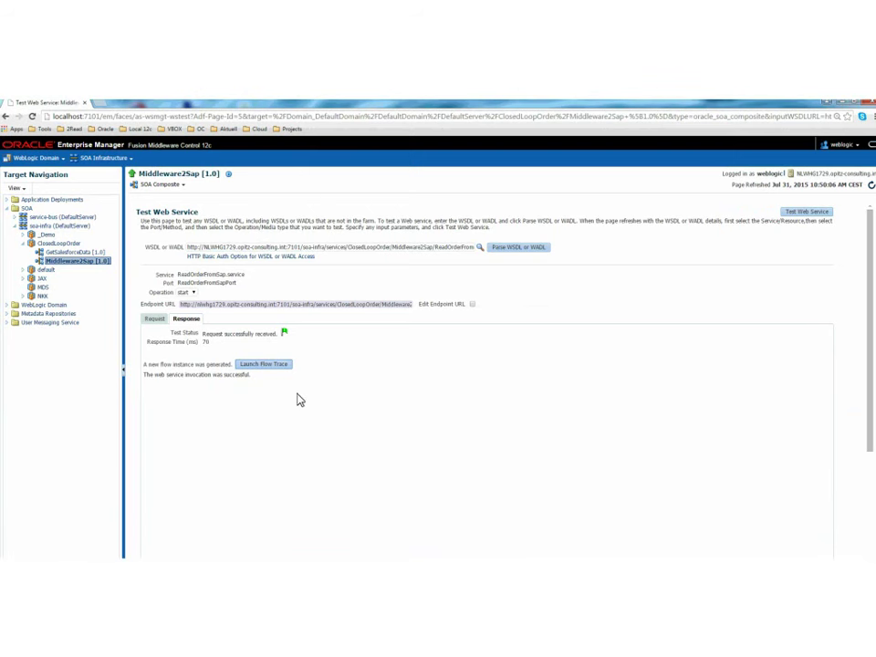
click(80, 261)
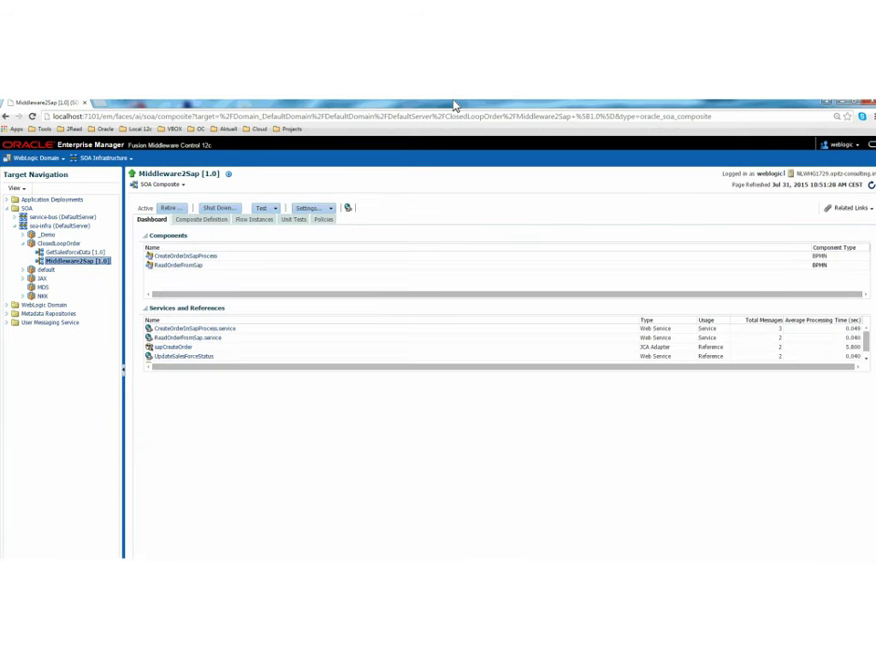
click(256, 221)
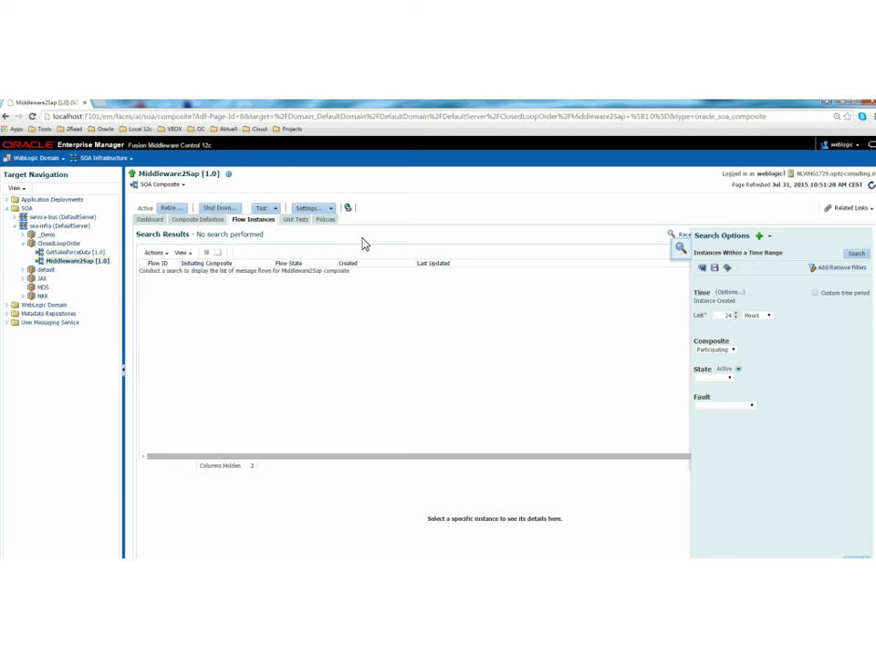
click(856, 254)
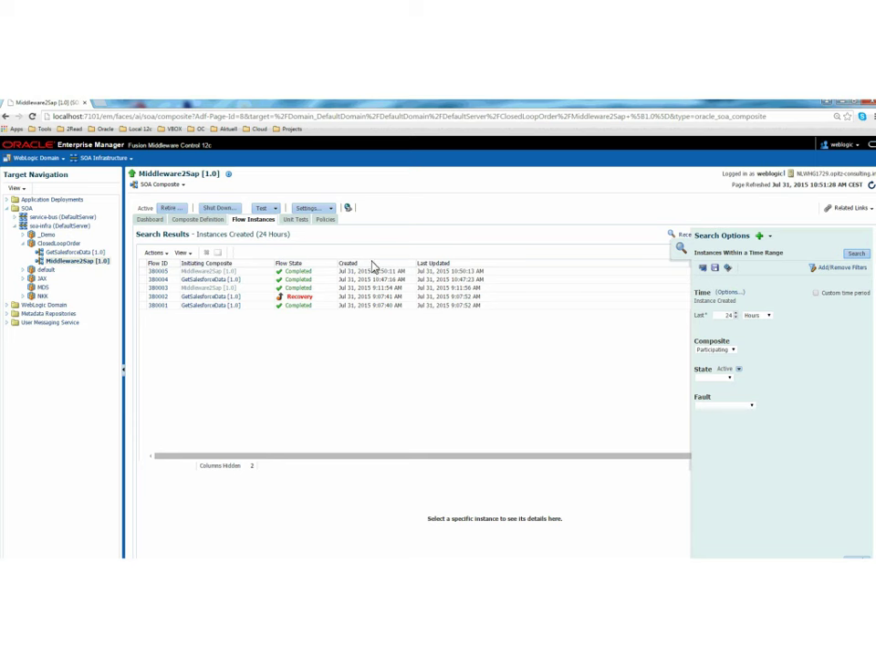
click(239, 271)
Add the Flow Instance filter to the search options and add a sensor value criterion using the OrderNumber sensor of Middleware2Sap
click(834, 270)
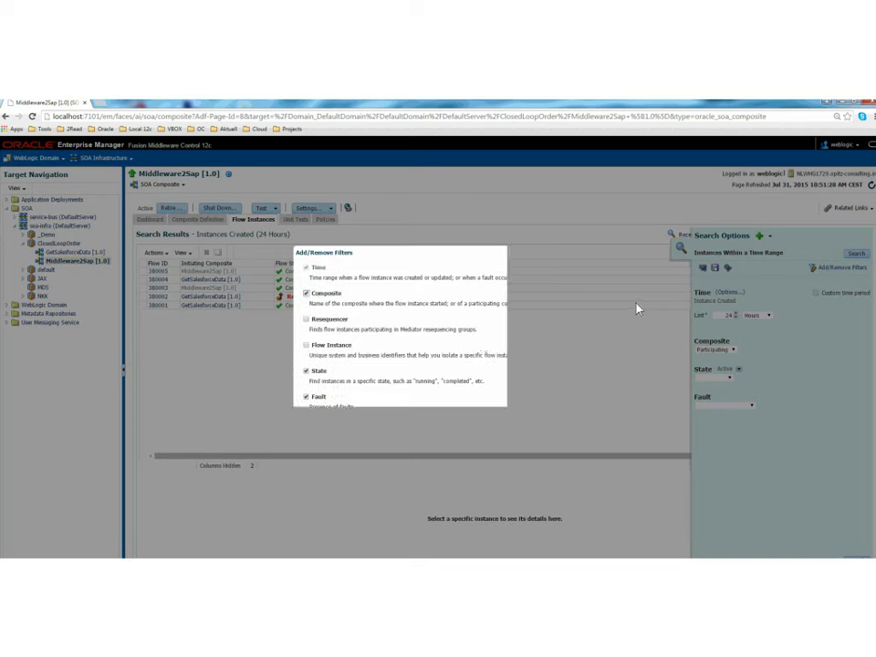
click(305, 345)
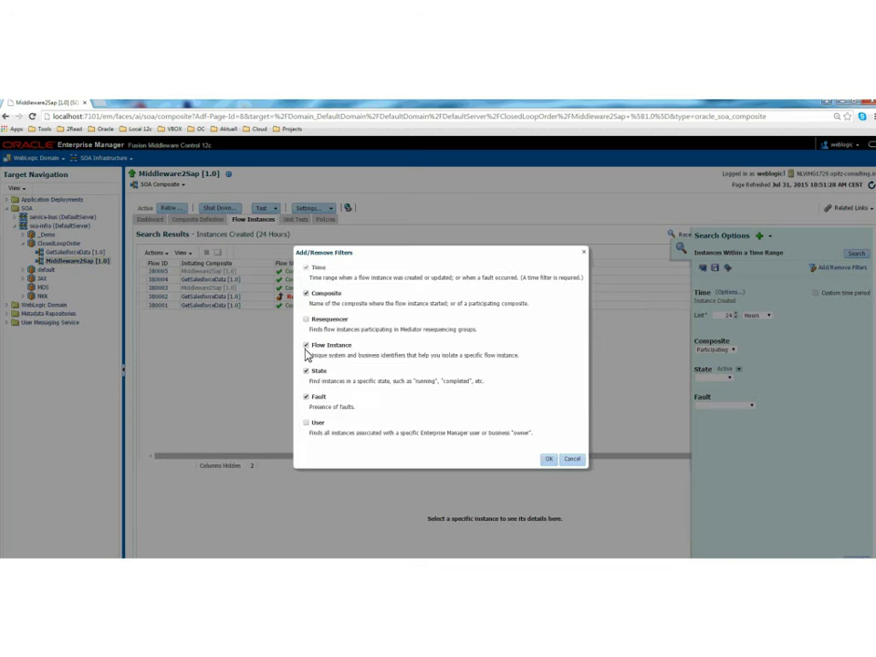
click(548, 459)
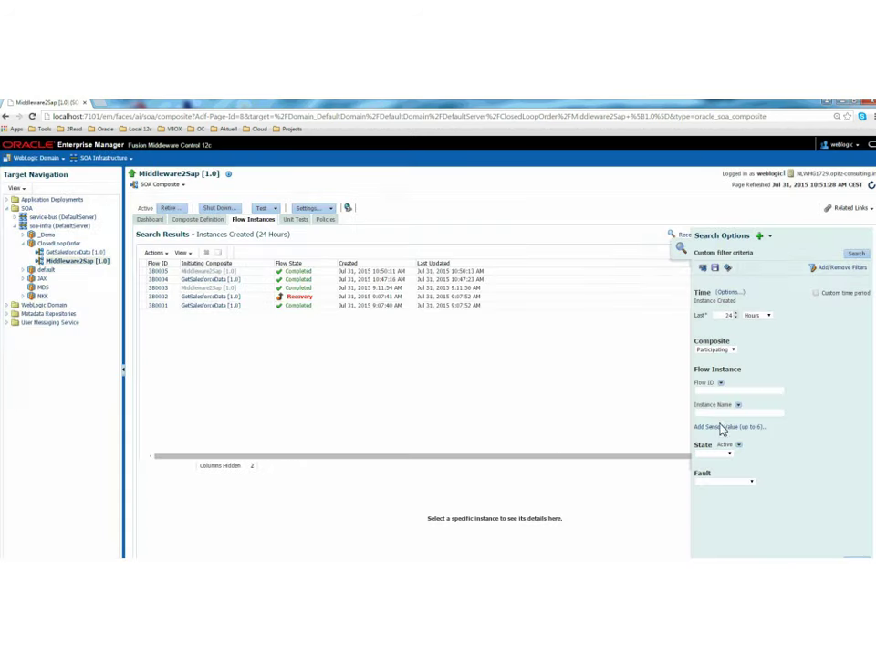
click(722, 427)
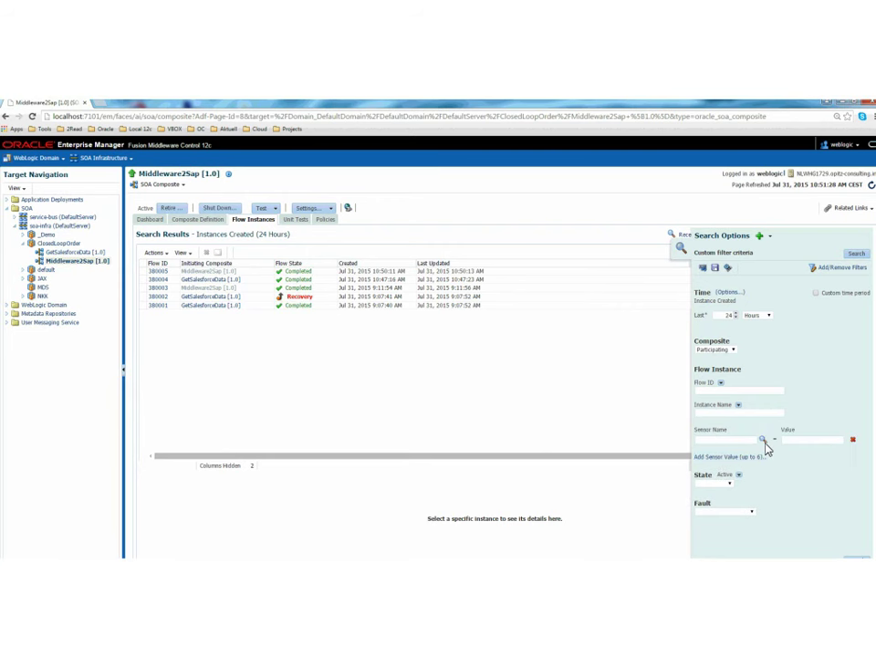
click(763, 439)
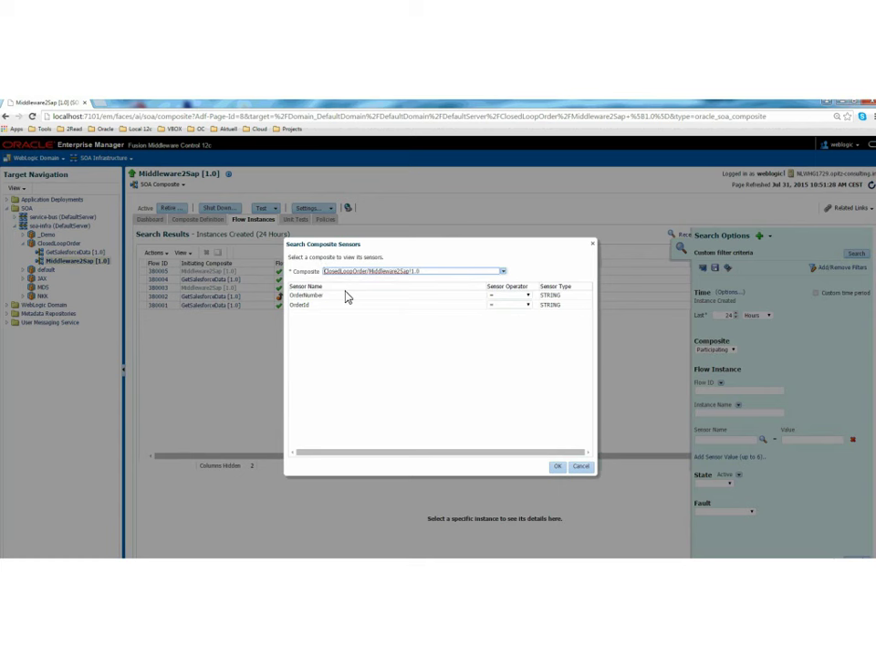
click(310, 297)
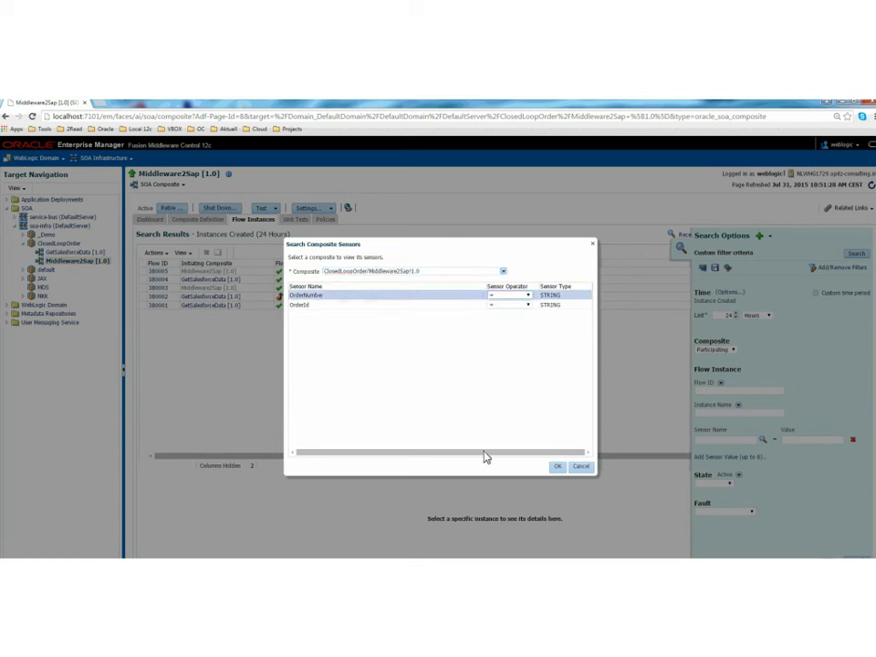
click(558, 467)
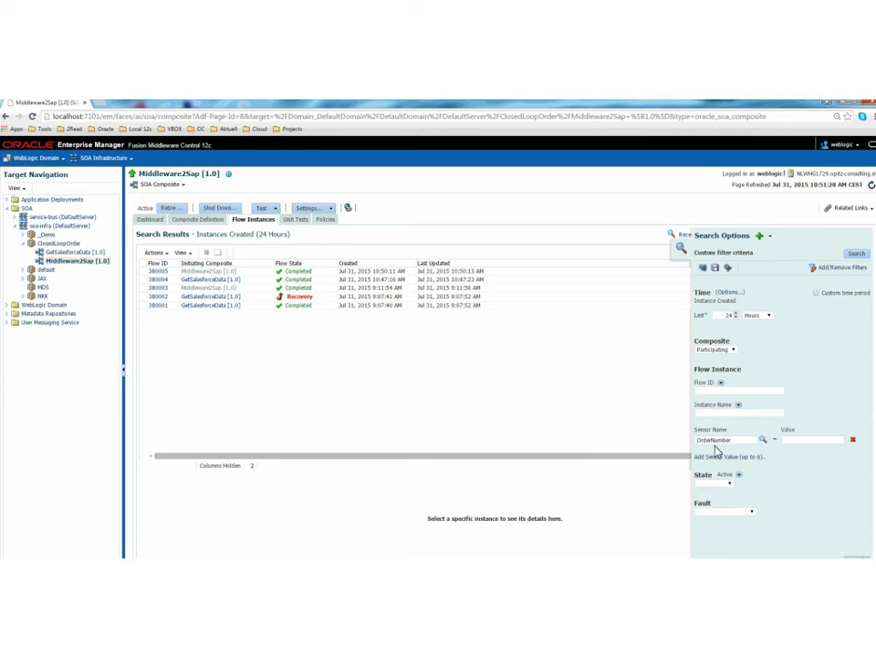
Copy the order number from the Salesforce order and search the flow instances with it as the OrderNumber sensor value
click(795, 442)
mouse_move(103, 552)
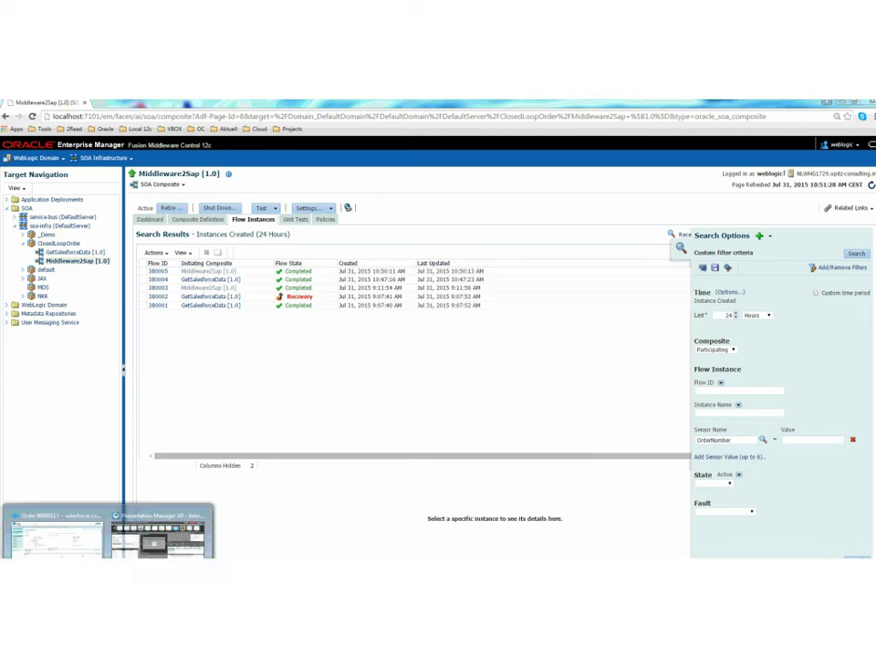
click(77, 538)
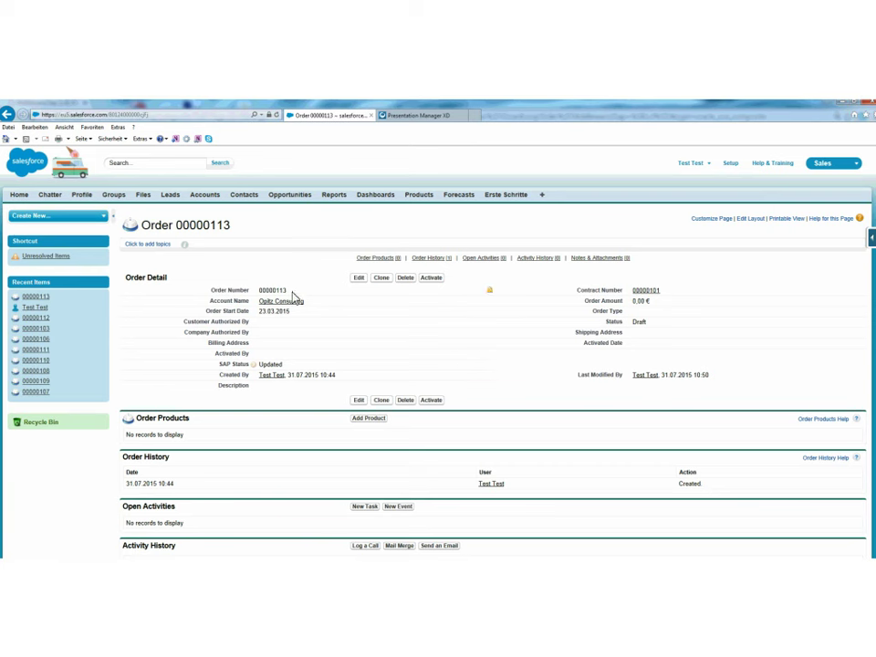
drag(290, 291, 262, 300)
key(ctrl+c)
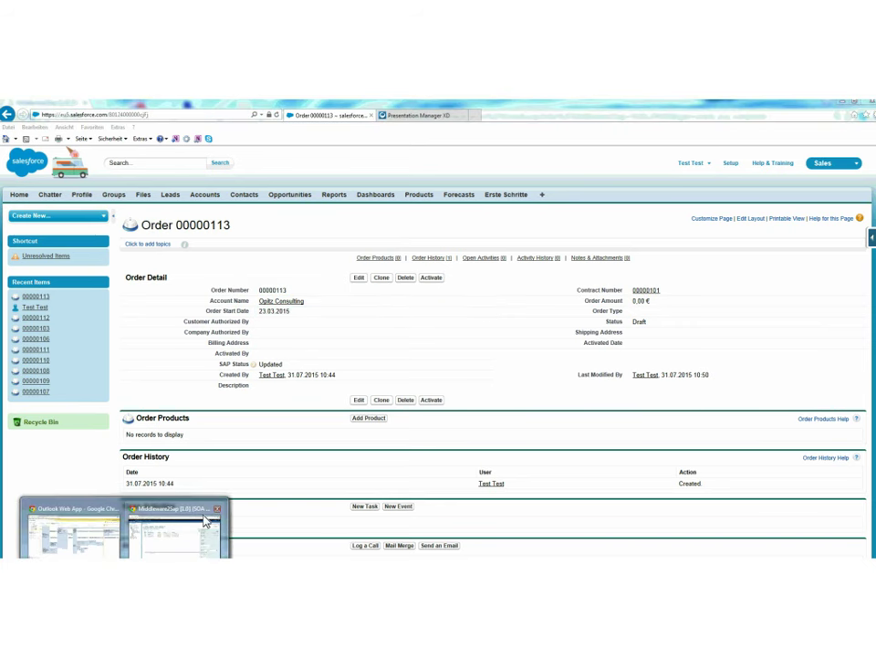
click(169, 518)
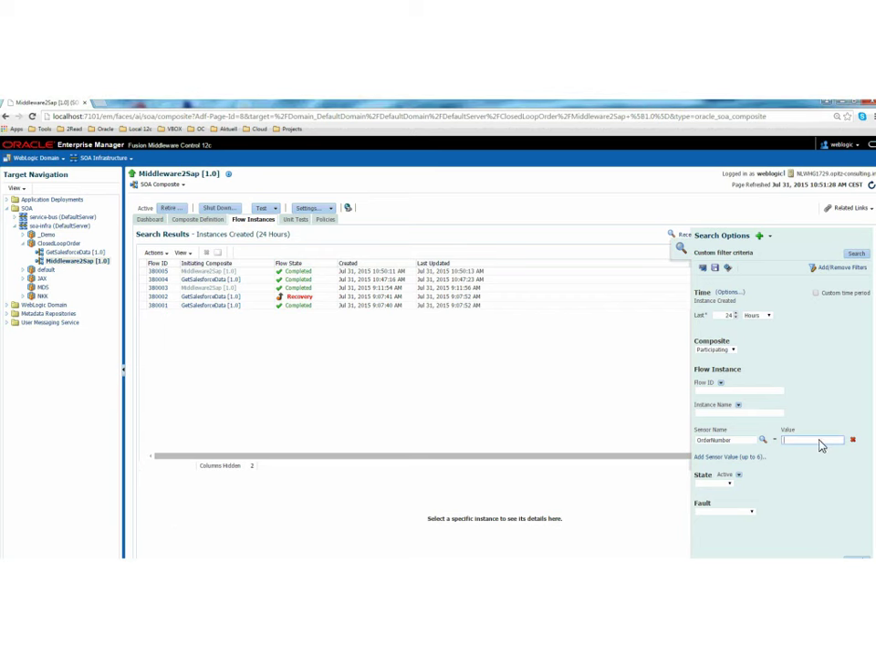
key(ctrl+v)
click(856, 255)
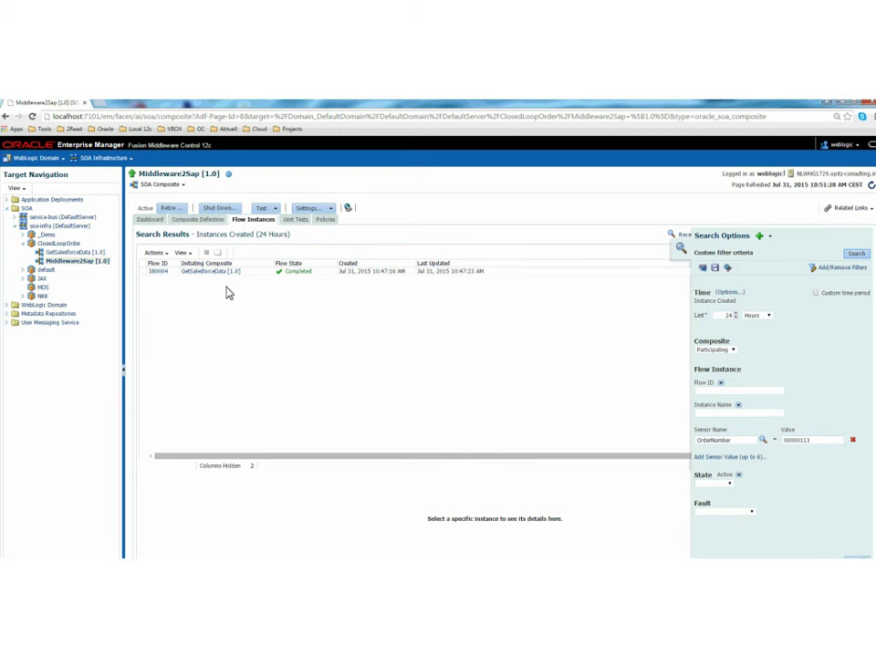
Launch the flow trace of the found GetSalesforceData instance, view the GetSalesforceOrderProcess audit trail and close the window
click(160, 275)
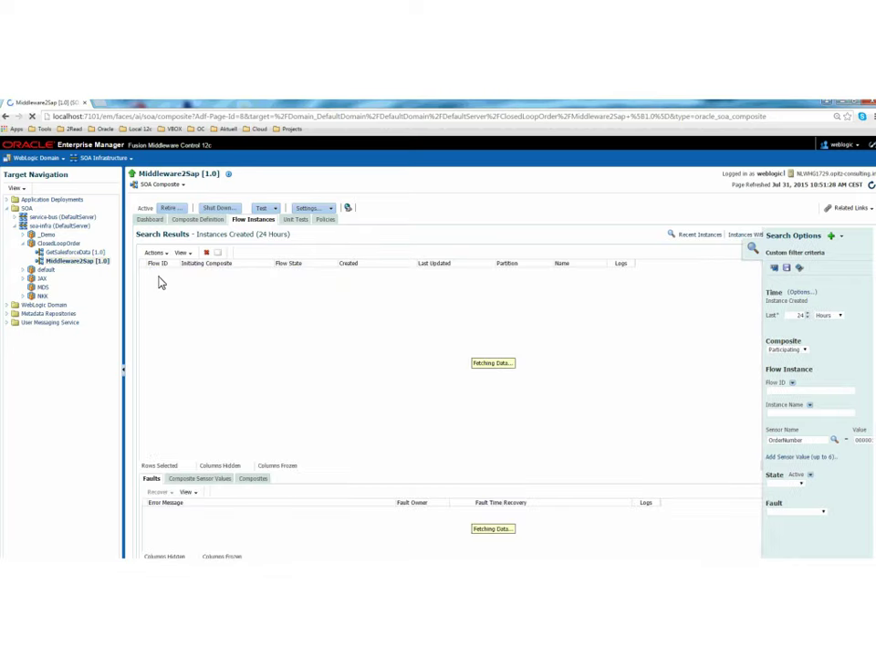
click(158, 273)
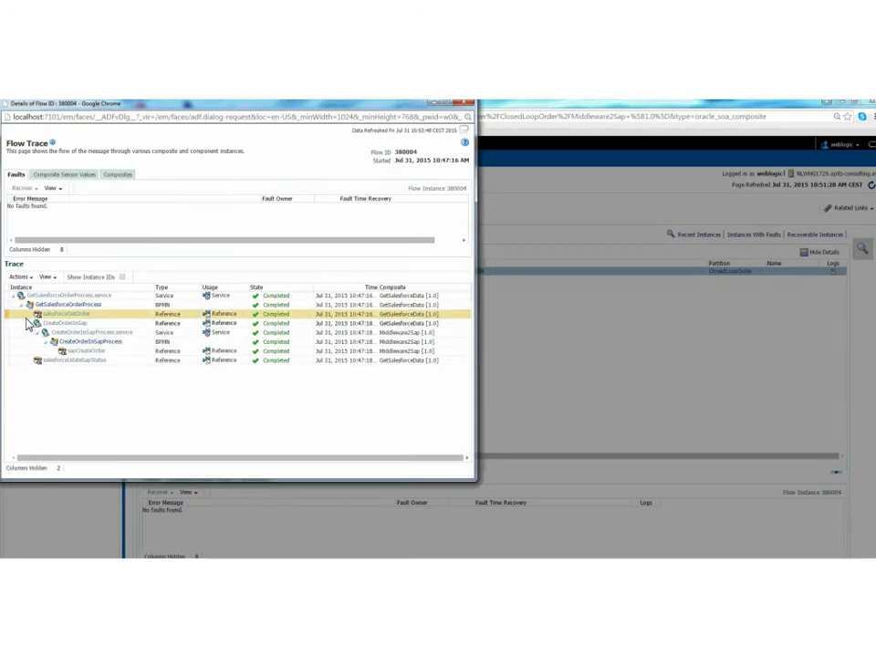
click(66, 306)
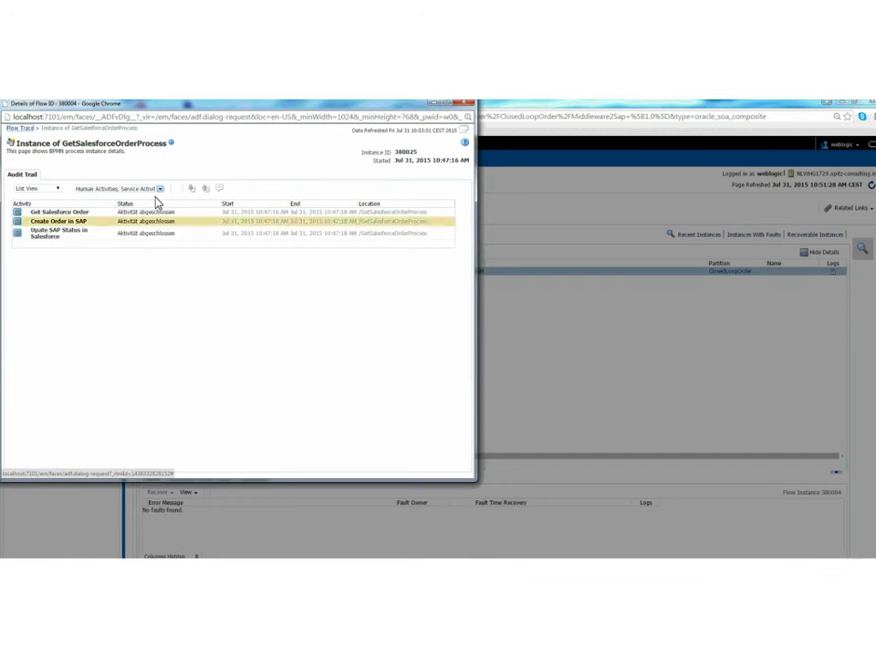
click(466, 103)
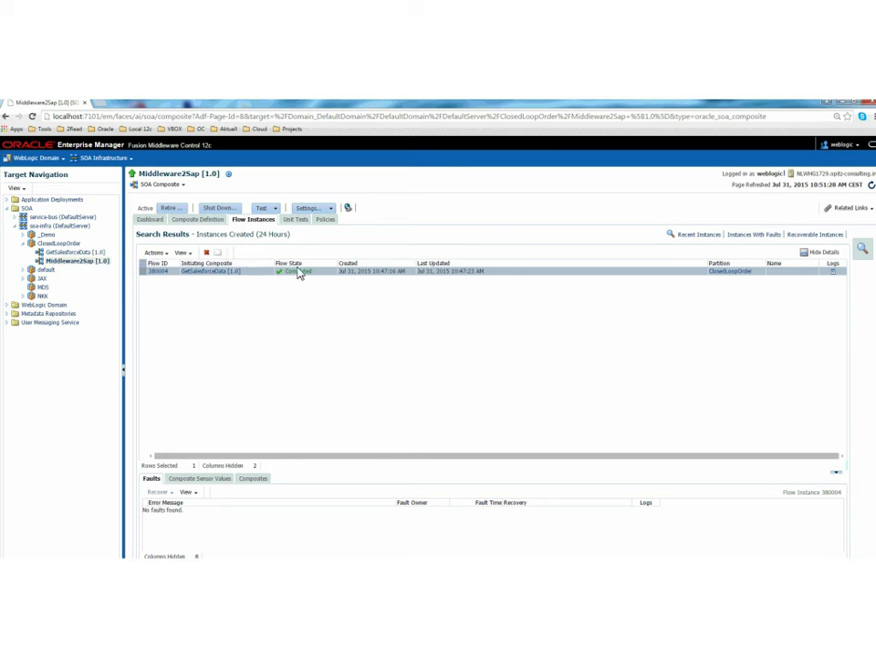
Search the Error Hospital of the ClosedLoopOrder partition for faults from the last 24 hours and drill into the bindingFault instances
click(54, 245)
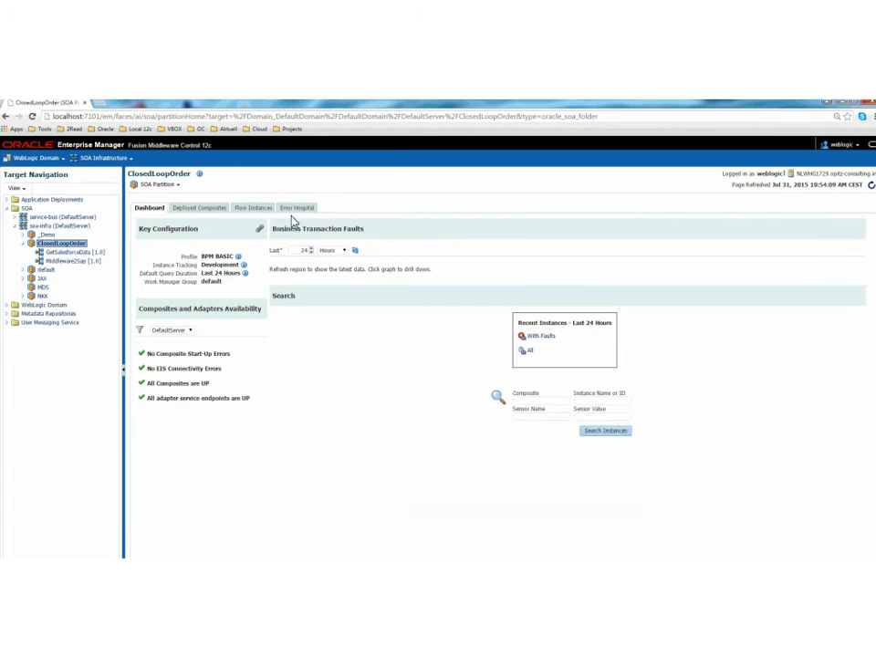
click(297, 212)
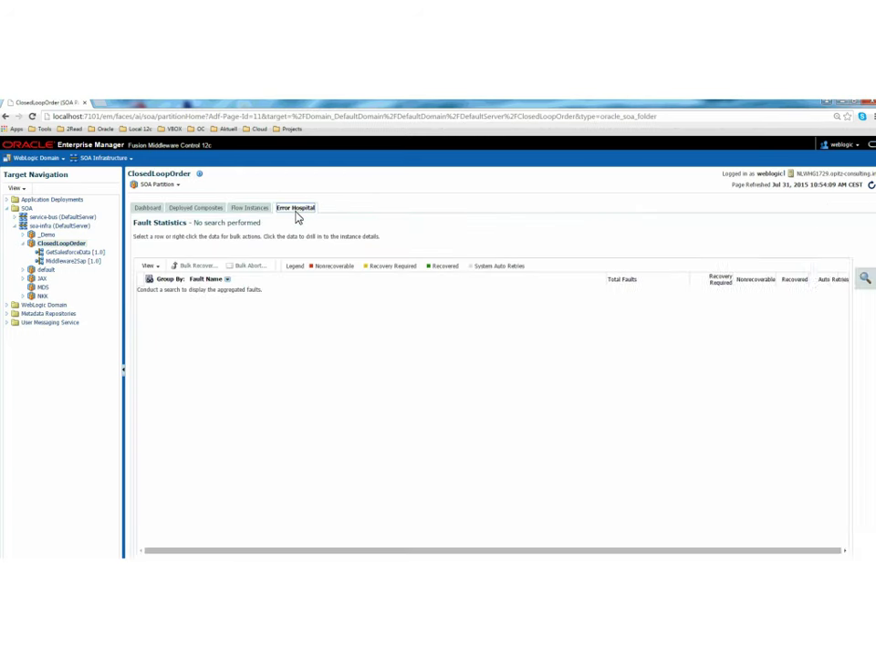
click(858, 242)
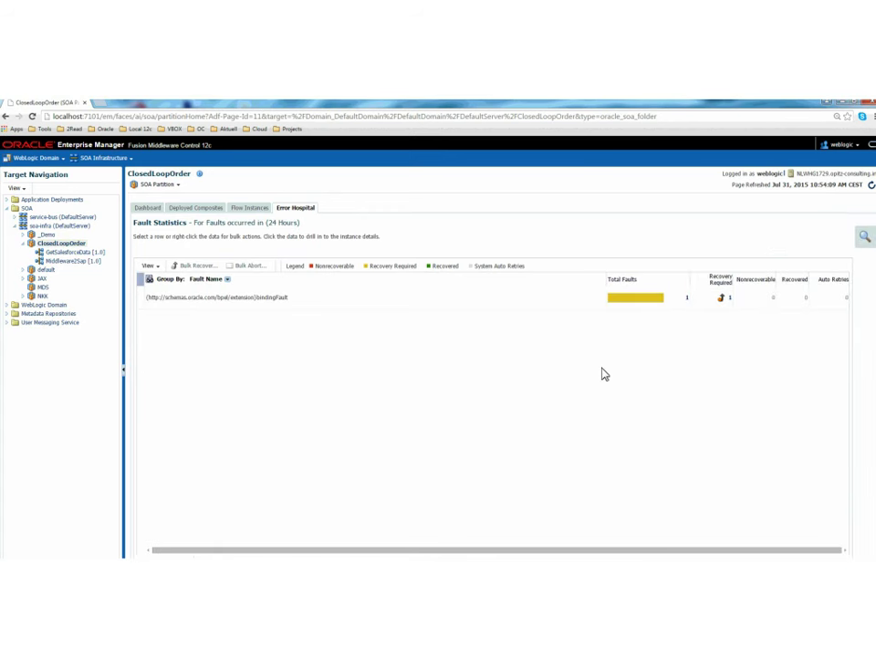
click(178, 301)
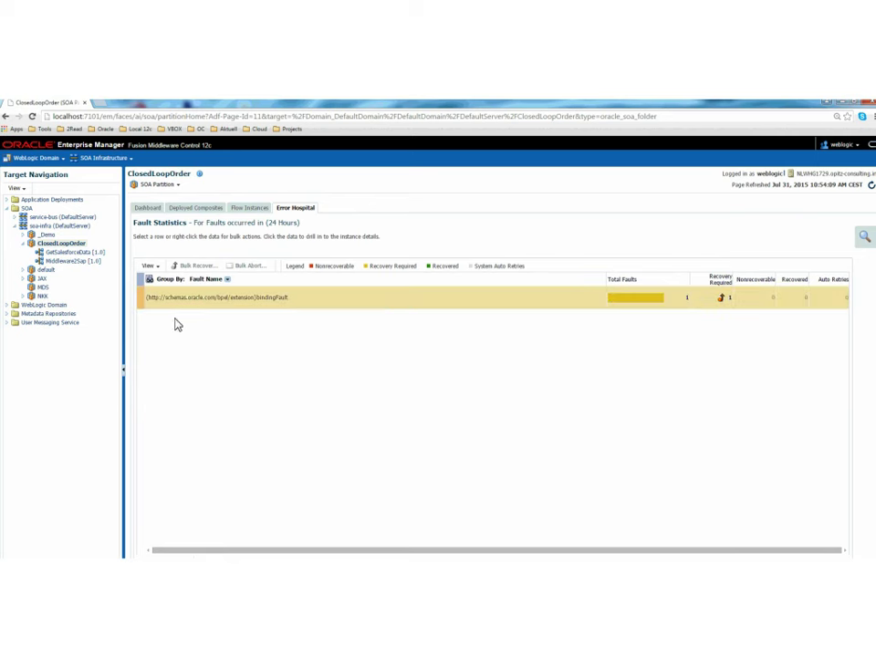
click(688, 304)
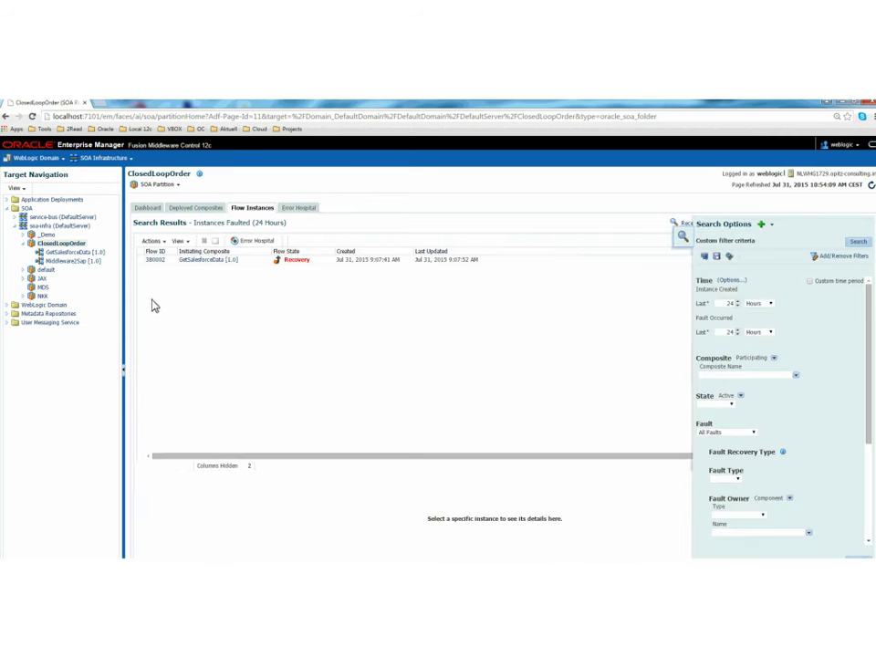
Examine the Recovery Required fault in the flow trace of the faulted GetSalesforceData instance and close the flow details window
click(159, 262)
click(158, 261)
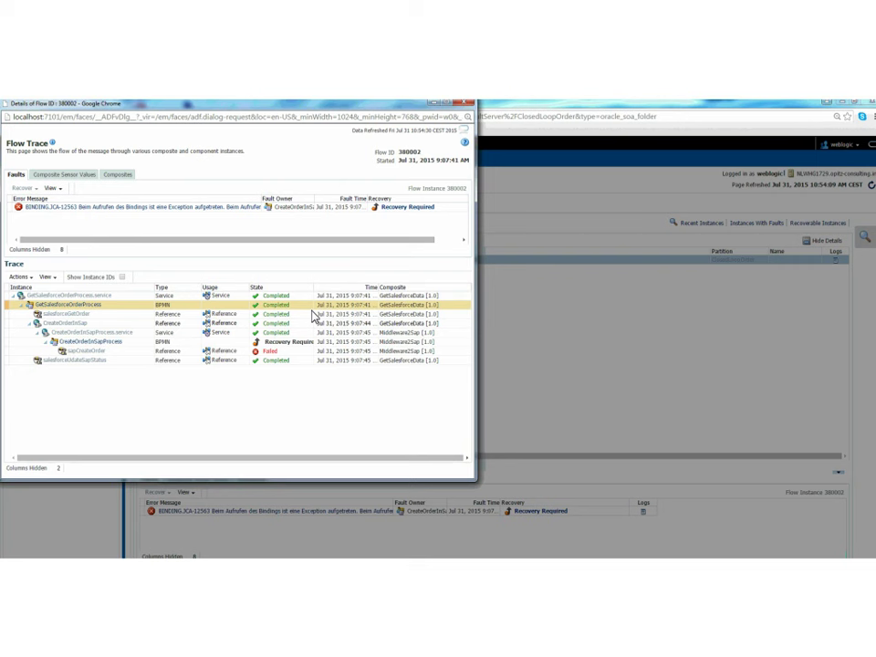
click(408, 209)
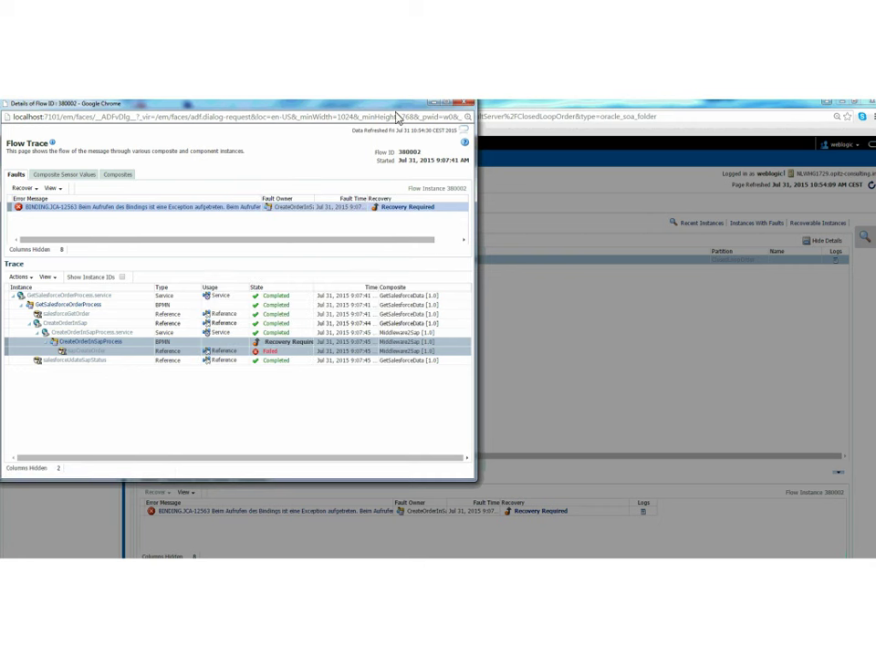
drag(402, 111, 454, 149)
click(517, 144)
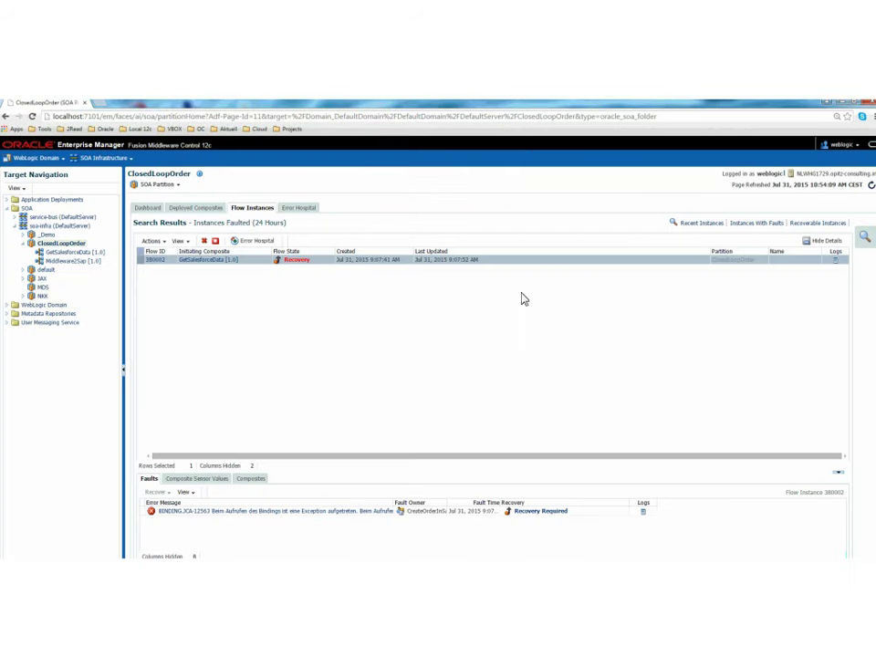
click(301, 209)
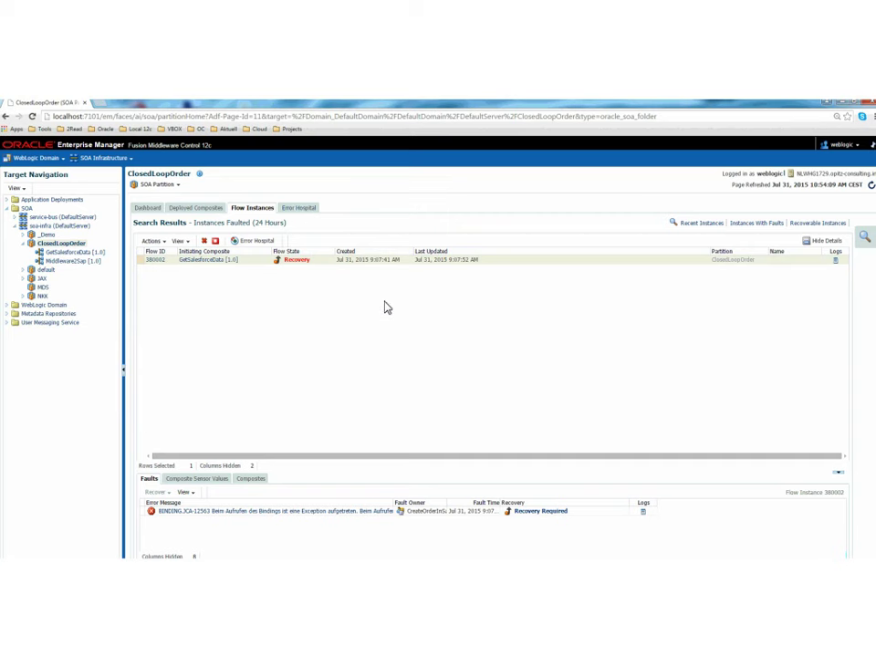